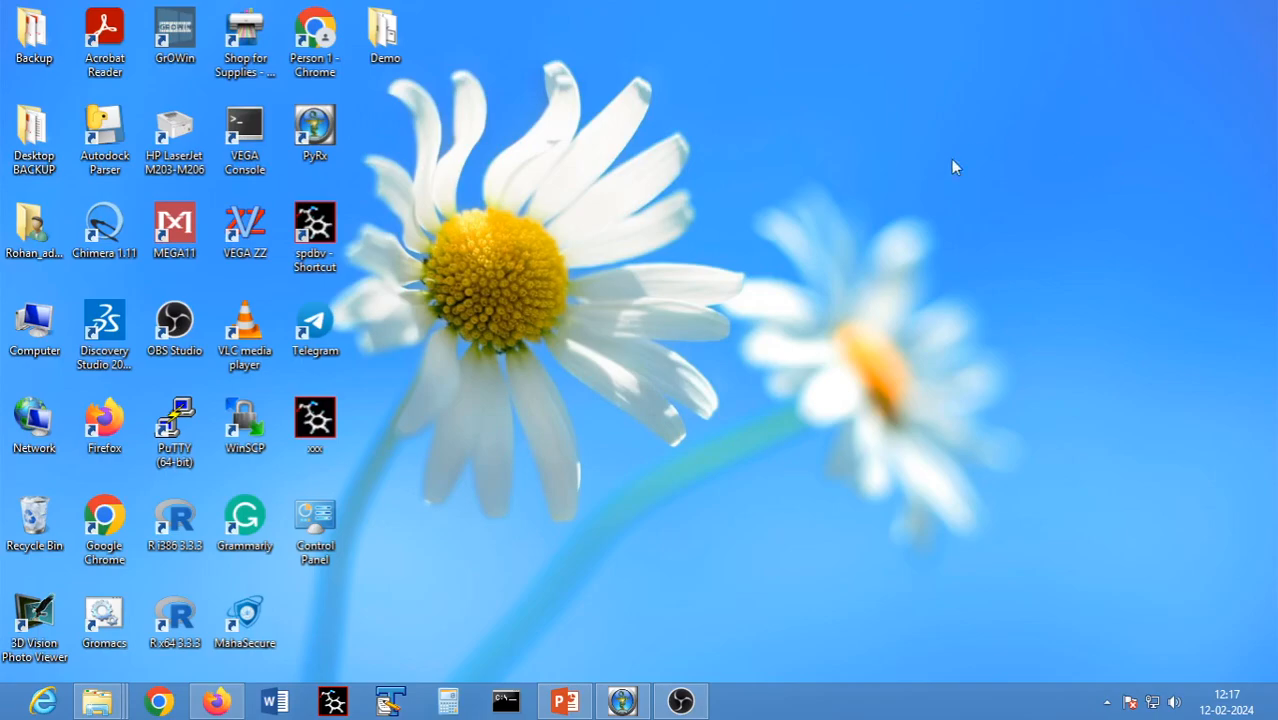
- Switch to PyRx and view the input files in the Demo folder, keeping its window out of the way
{"action": "left_click", "coordinate": [628, 704]}
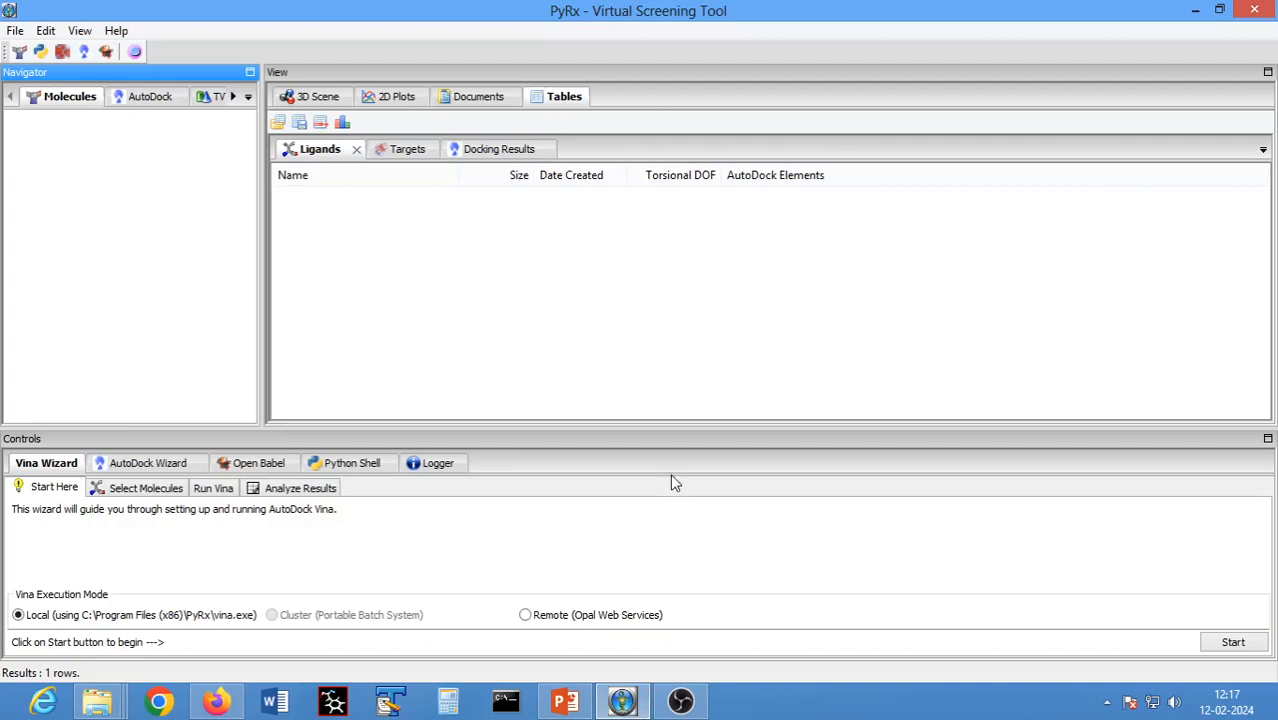
{"action": "mouse_move", "coordinate": [98, 710]}
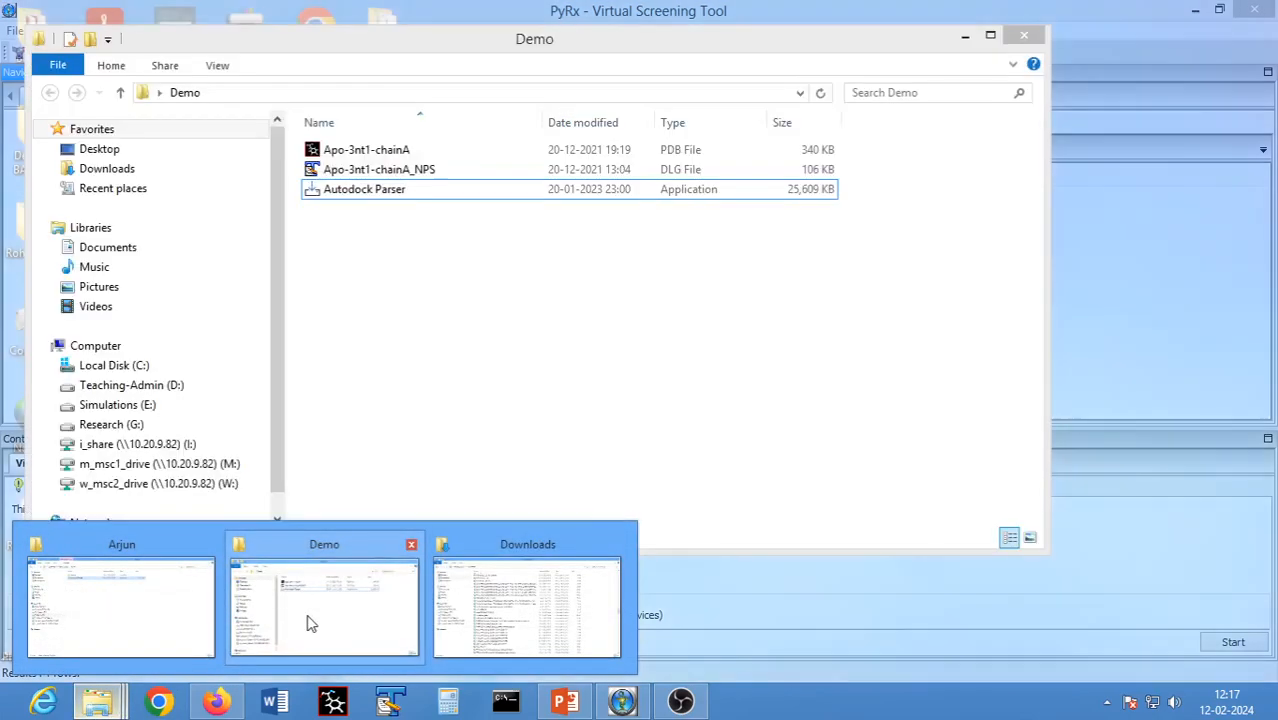
{"action": "left_click", "coordinate": [308, 623]}
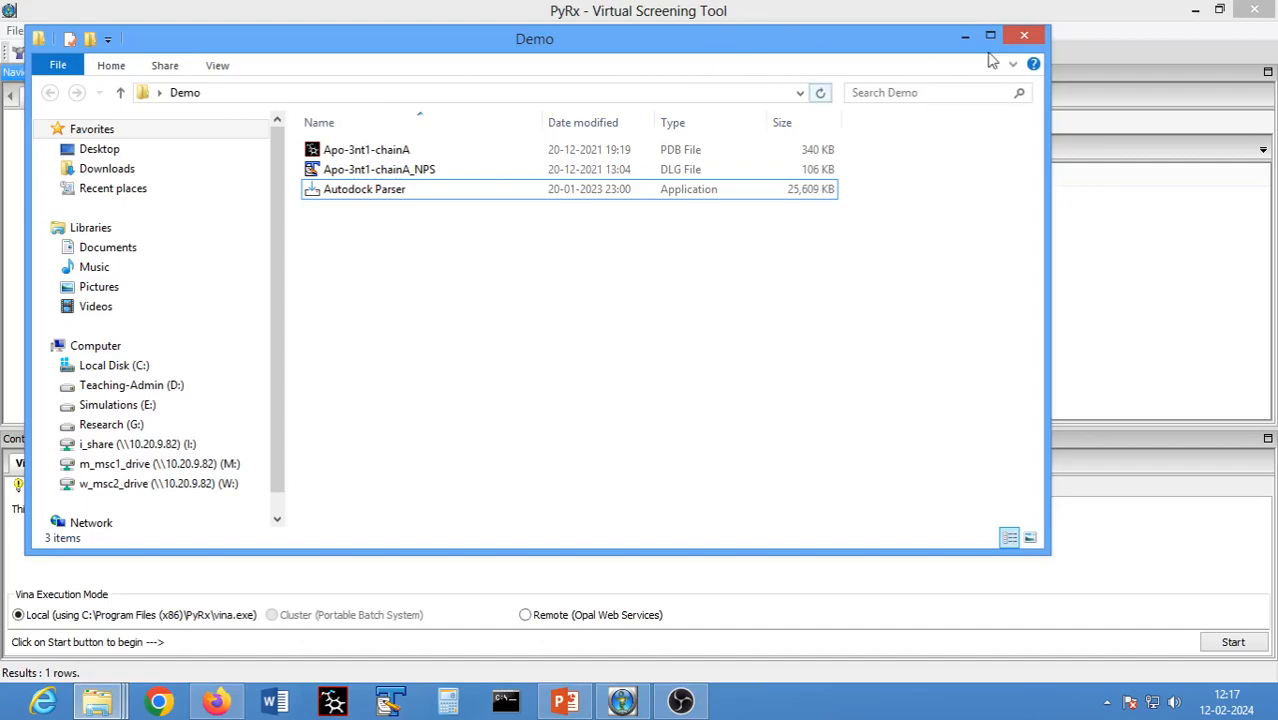
{"action": "left_click_drag", "start_coordinate": [782, 41], "coordinate": [852, 170]}
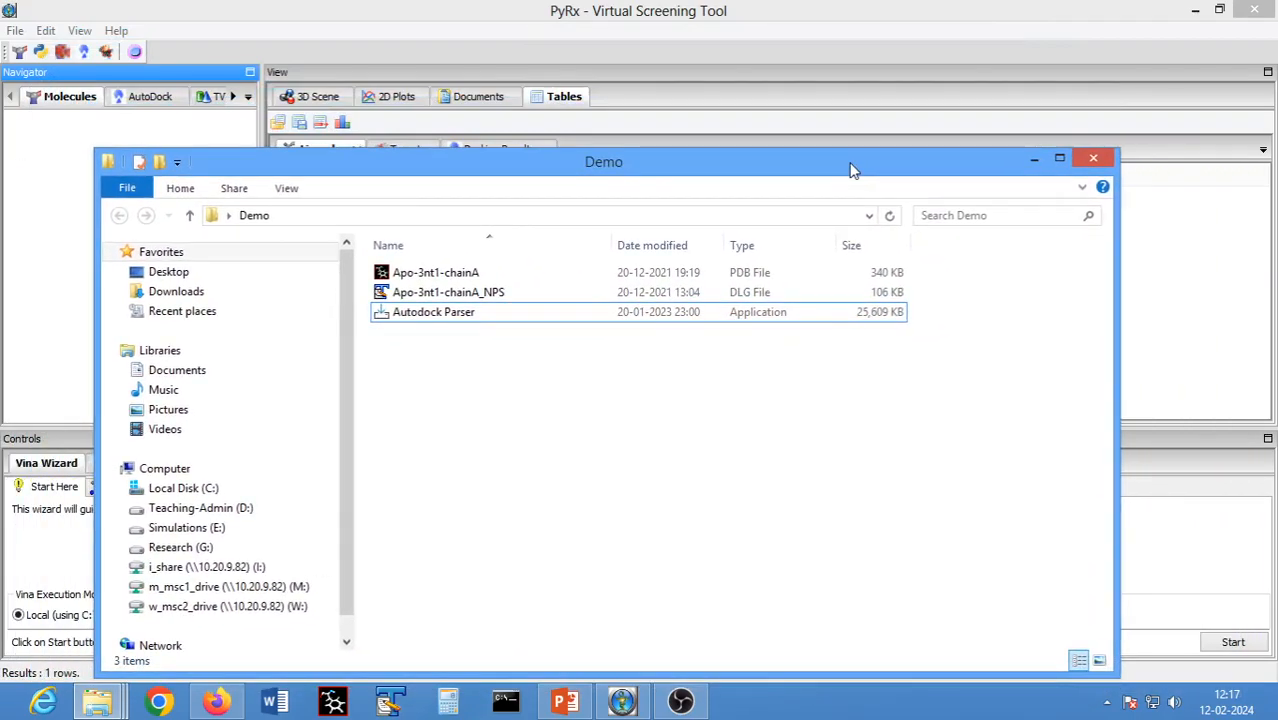
{"action": "left_click", "coordinate": [1036, 168]}
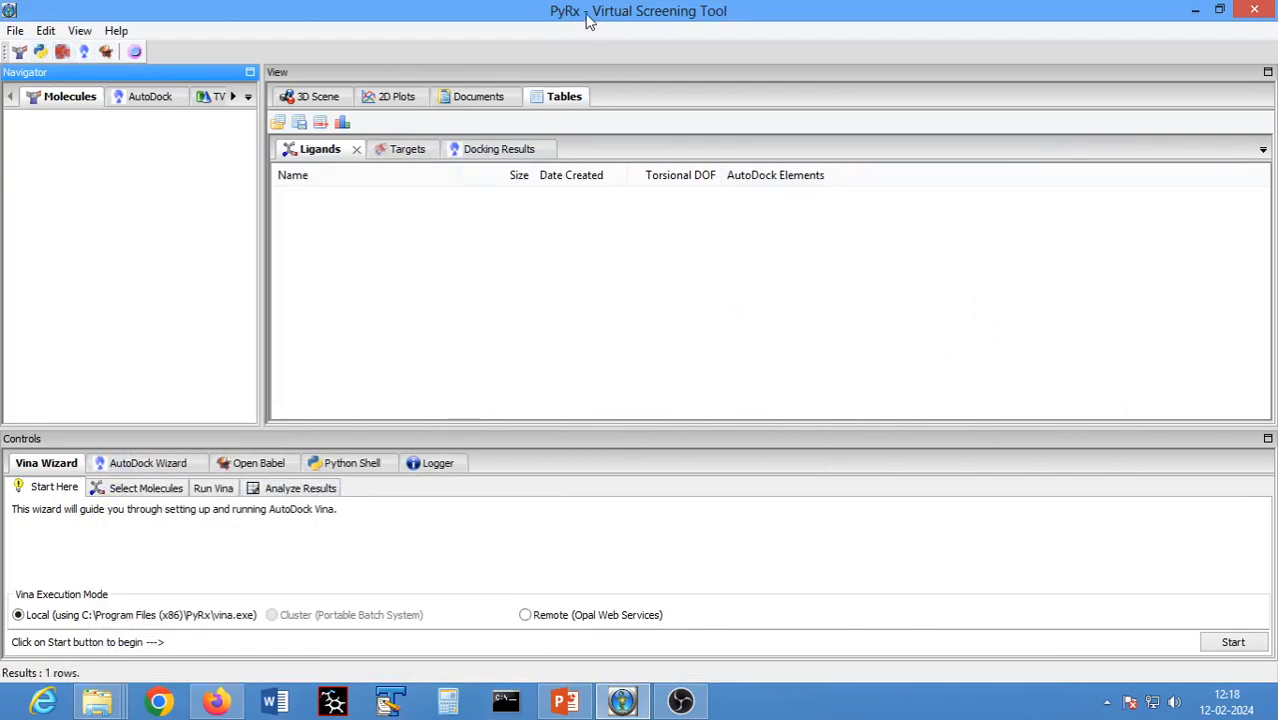
- Load the docking log file Apo-3nt1-chainA_NPS from the Demo folder on the desktop into PyRx
{"action": "left_click", "coordinate": [84, 52]}
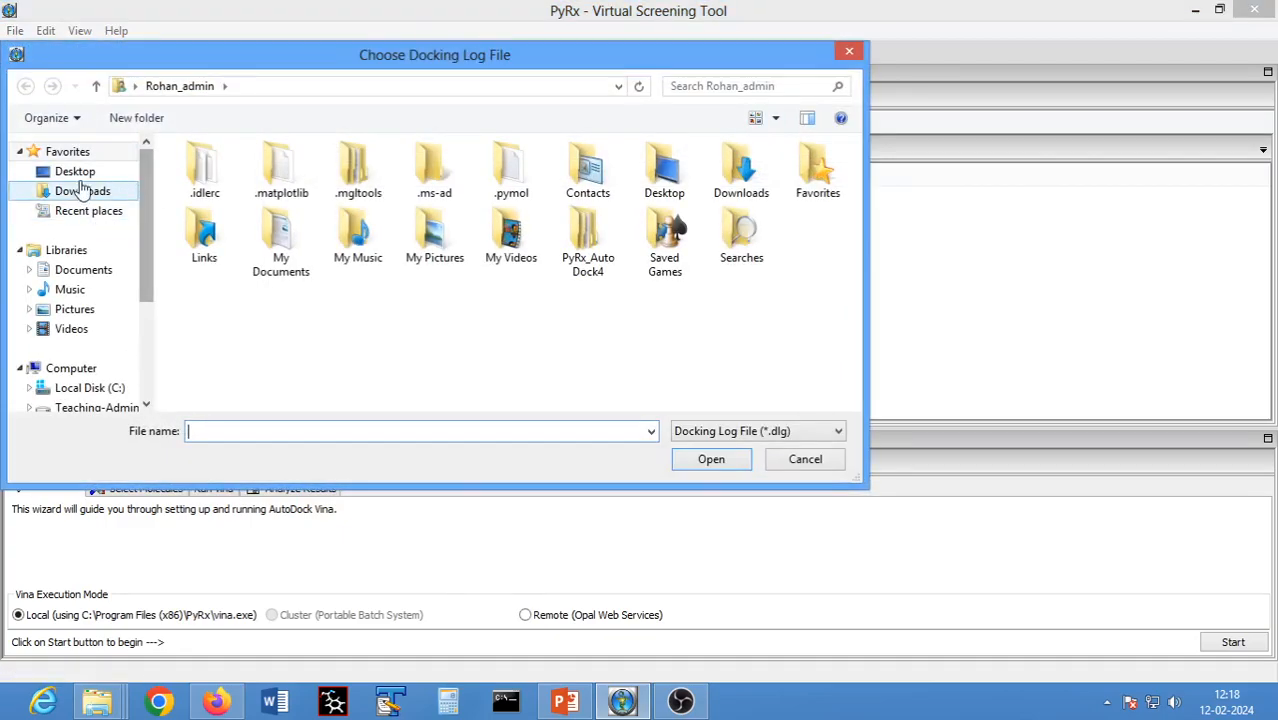
{"action": "left_click", "coordinate": [74, 172]}
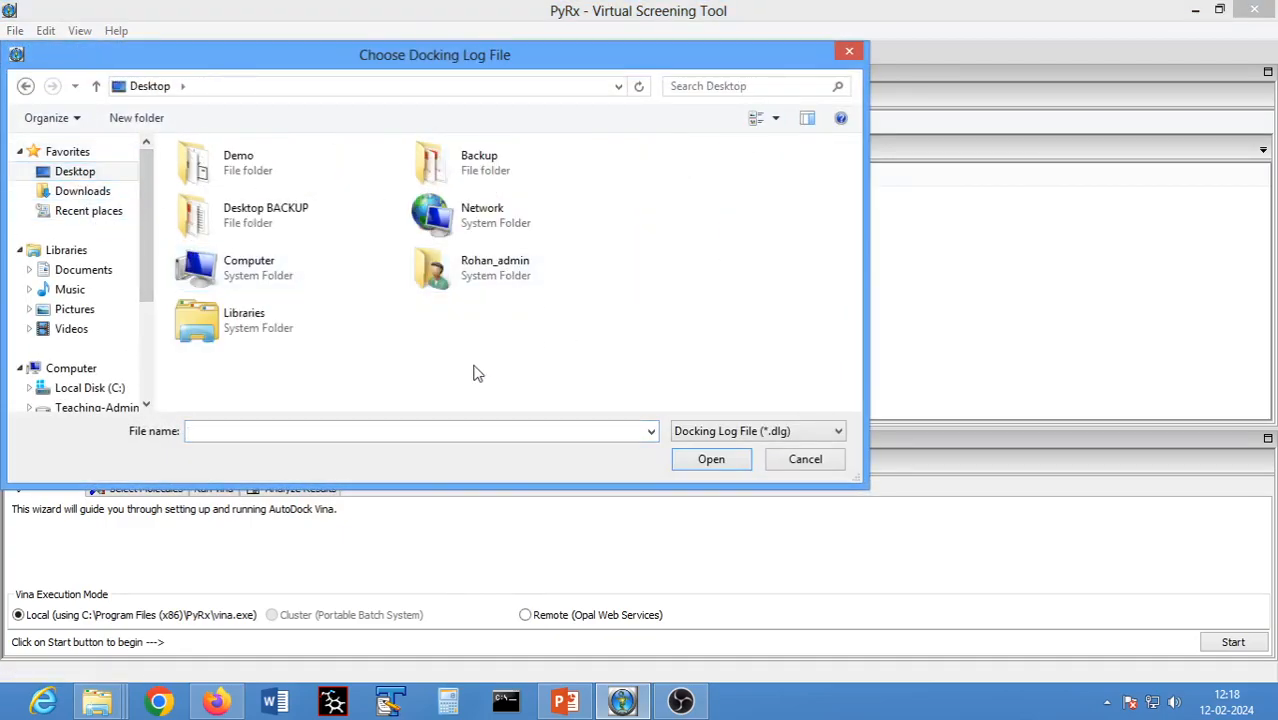
{"action": "double_click", "coordinate": [224, 164]}
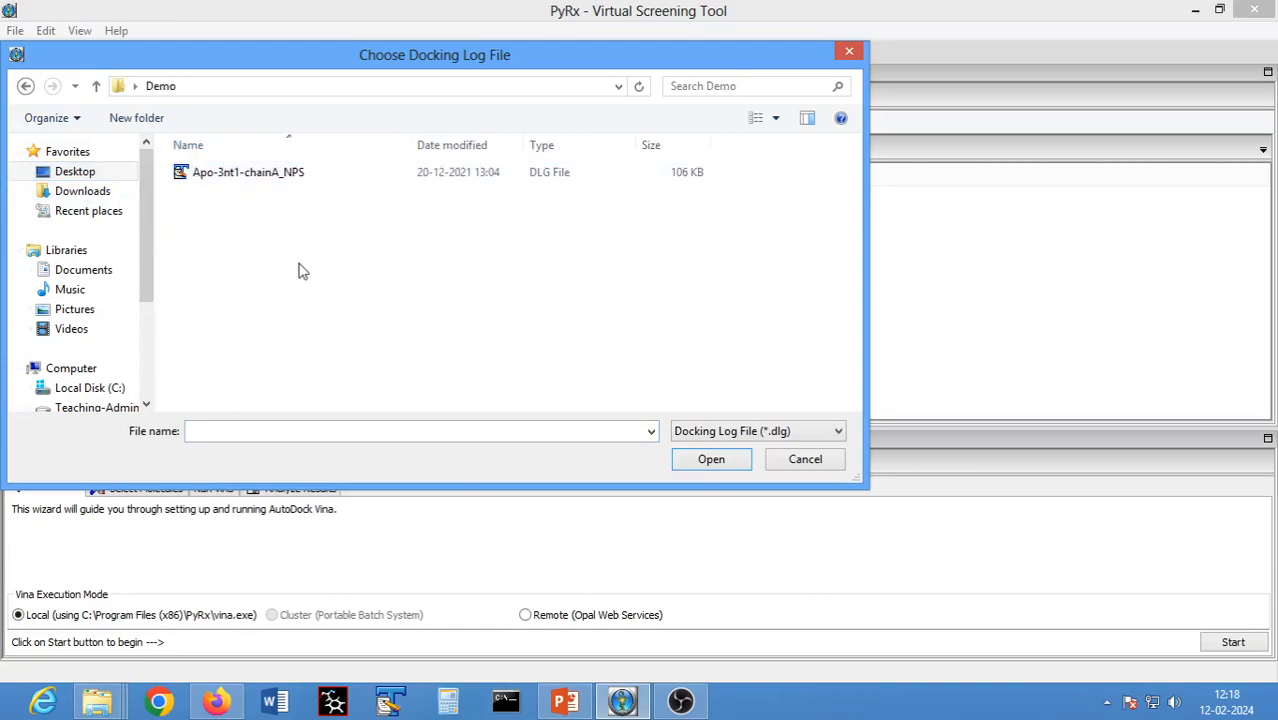
{"action": "left_click", "coordinate": [245, 176]}
{"action": "left_click", "coordinate": [707, 469]}
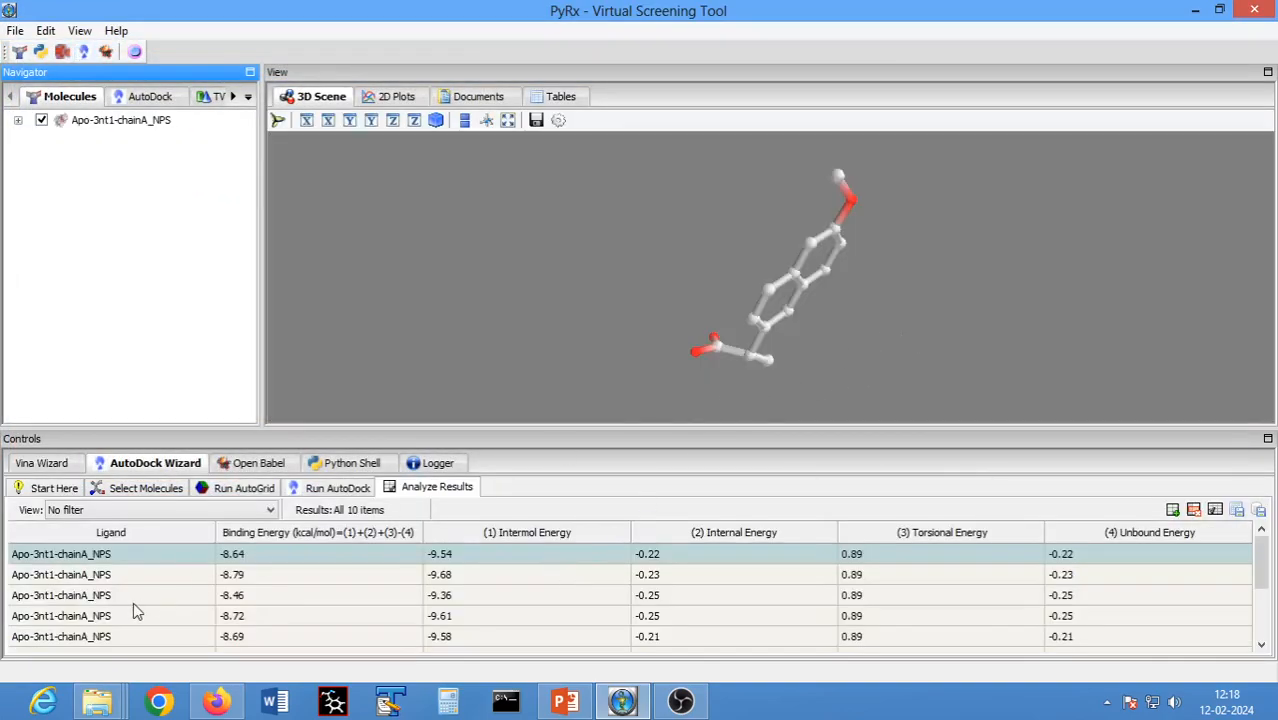
- Browse the docked poses of Apo-3nt1-chainA_NPS in the results table and examine the ligand pose from another angle
{"action": "left_click", "coordinate": [92, 556]}
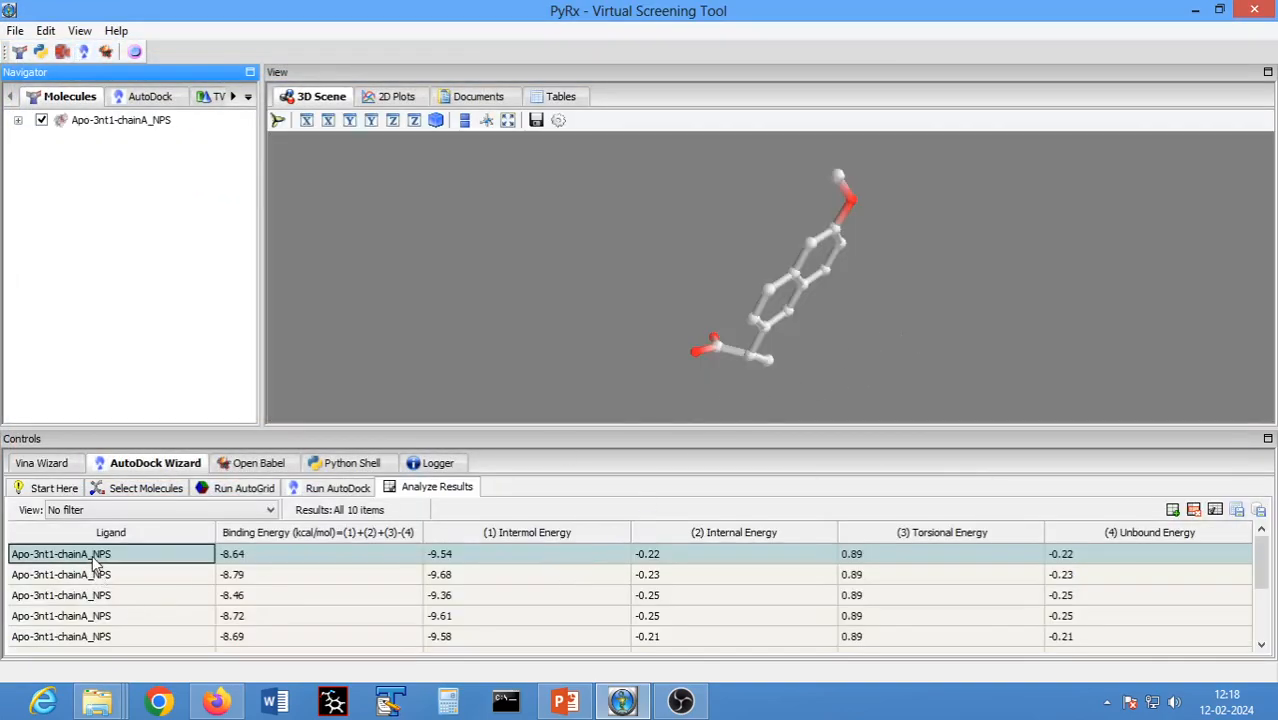
{"action": "key", "text": "Down"}
{"action": "key", "text": "Down"}
{"action": "key", "text": "Down"}
{"action": "key", "text": "Down"}
{"action": "key", "text": "Down"}
{"action": "key", "text": "Down"}
{"action": "key", "text": "Down"}
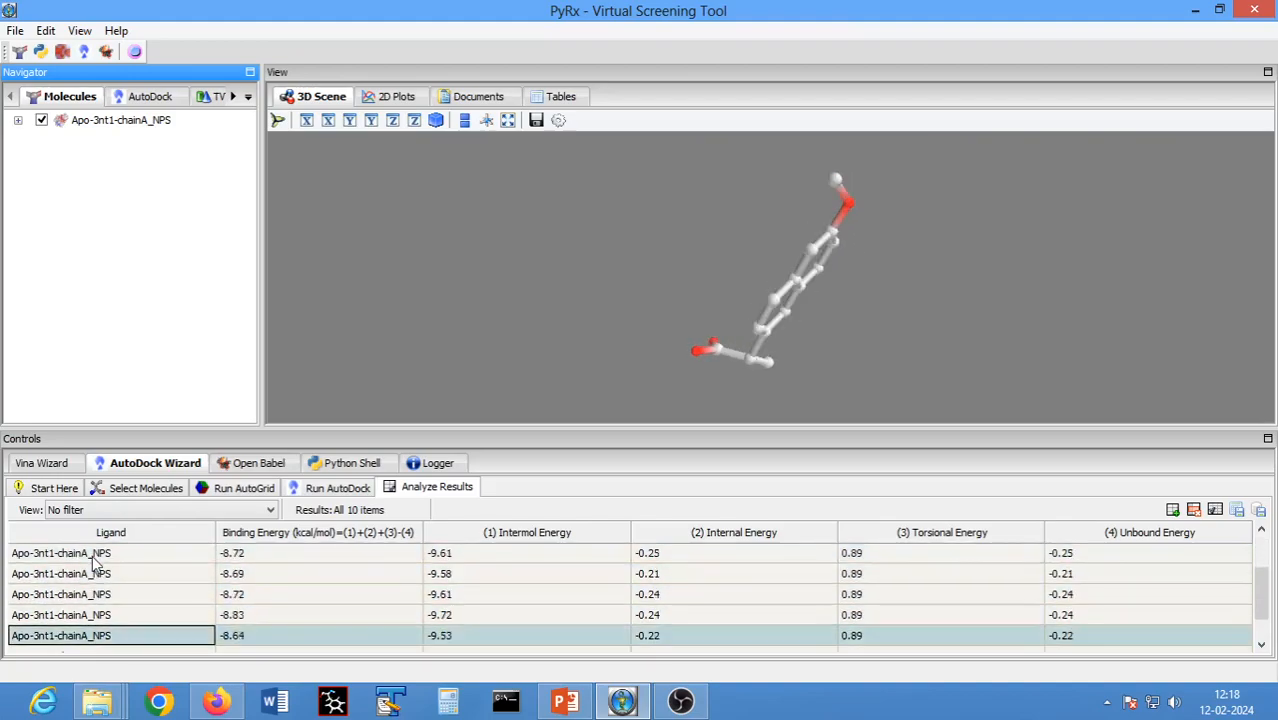
{"action": "key", "text": "Down"}
{"action": "key", "text": "Down"}
{"action": "key", "text": "Up"}
{"action": "key", "text": "Up"}
{"action": "key", "text": "Up"}
{"action": "key", "text": "Up"}
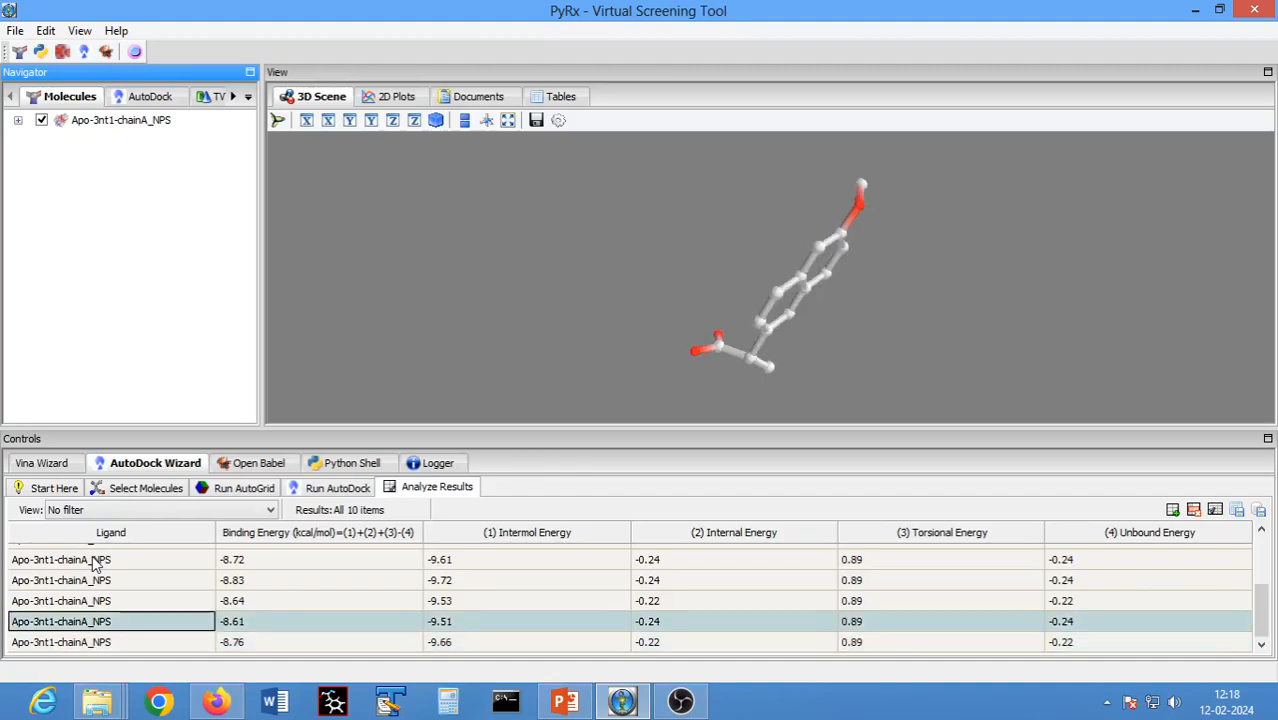
{"action": "left_click", "coordinate": [95, 563]}
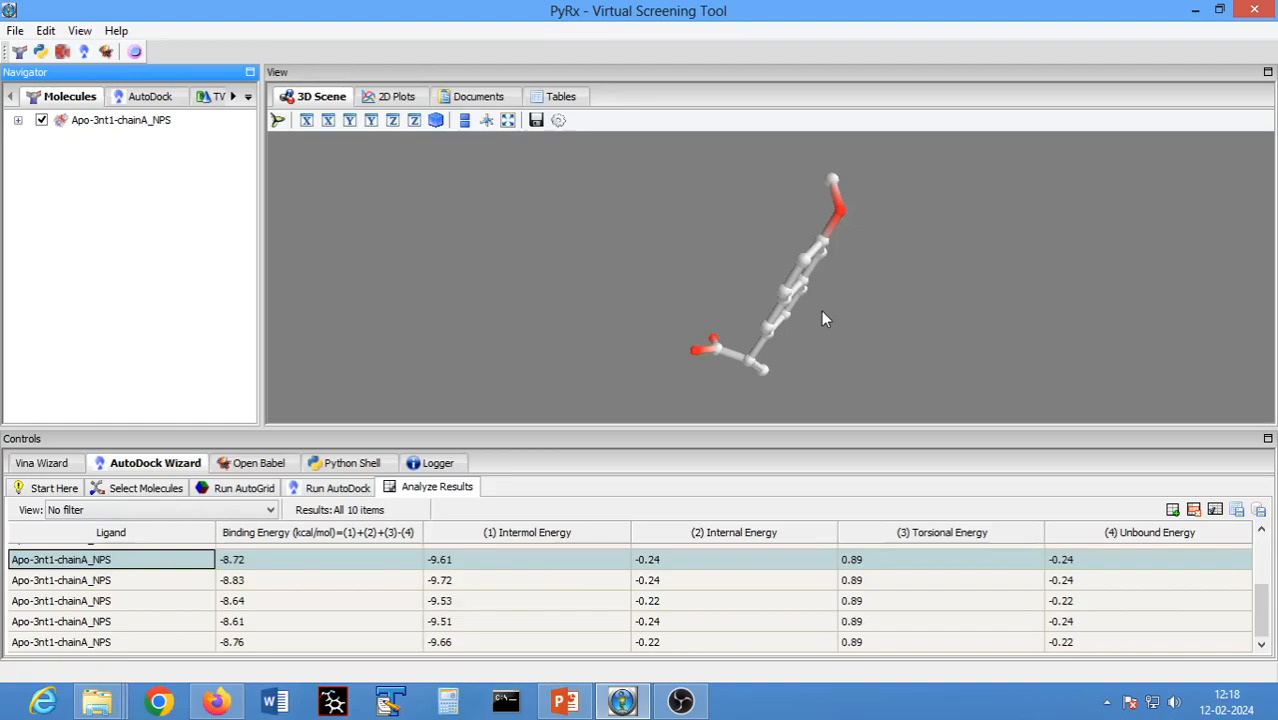
{"action": "left_click_drag", "start_coordinate": [875, 316], "coordinate": [817, 290]}
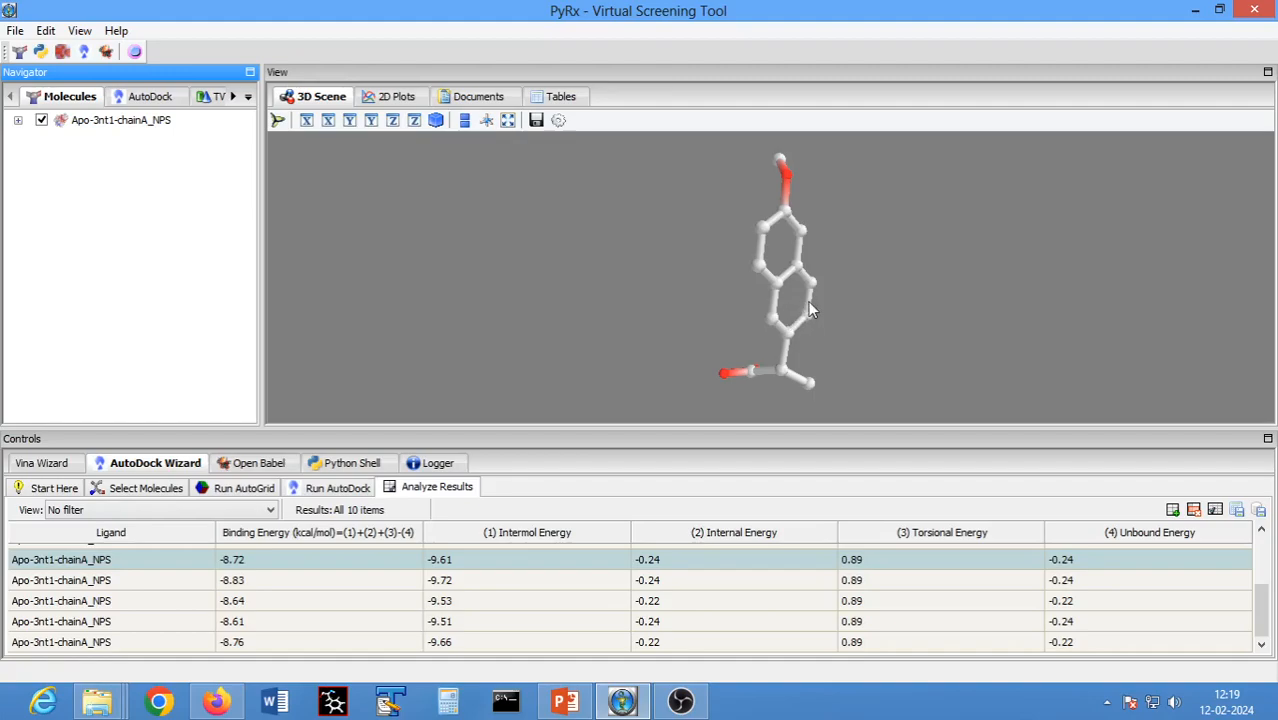
- Minimize PyRx, switch to PowerPoint and show the PyRx workflow slide full screen
{"action": "left_click", "coordinate": [1197, 12]}
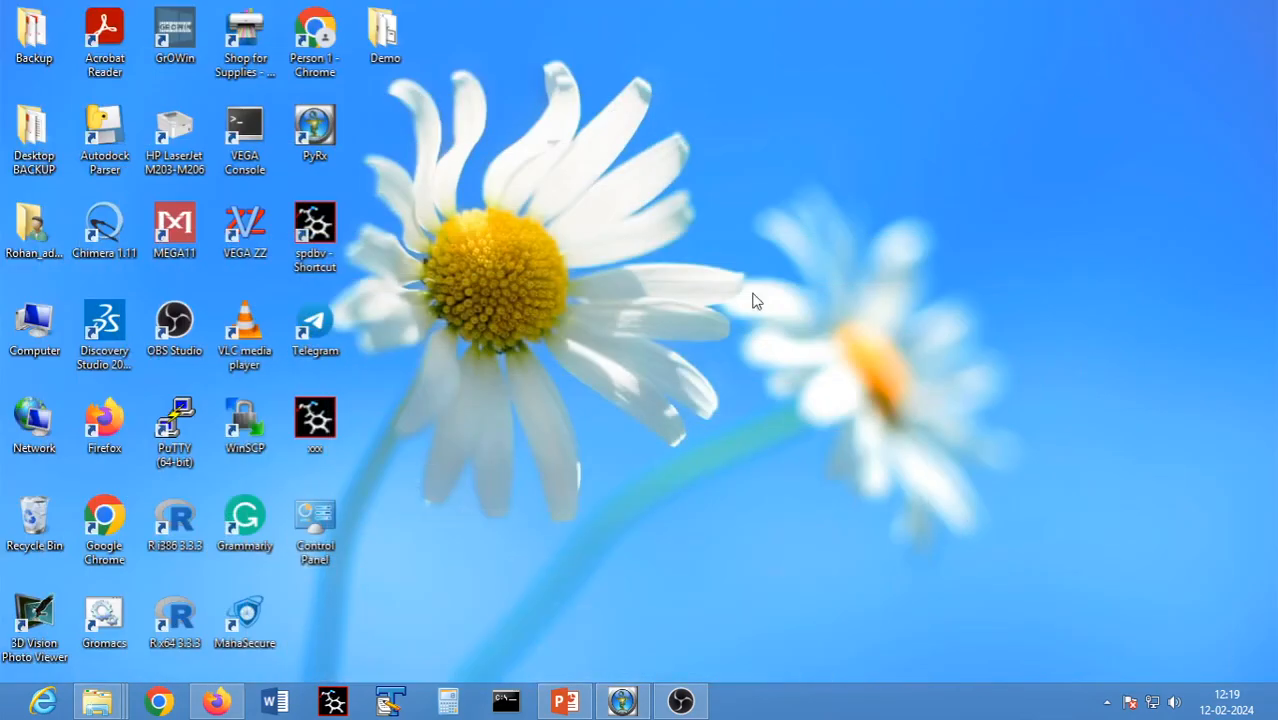
{"action": "left_click", "coordinate": [565, 701]}
{"action": "left_click", "coordinate": [1077, 673]}
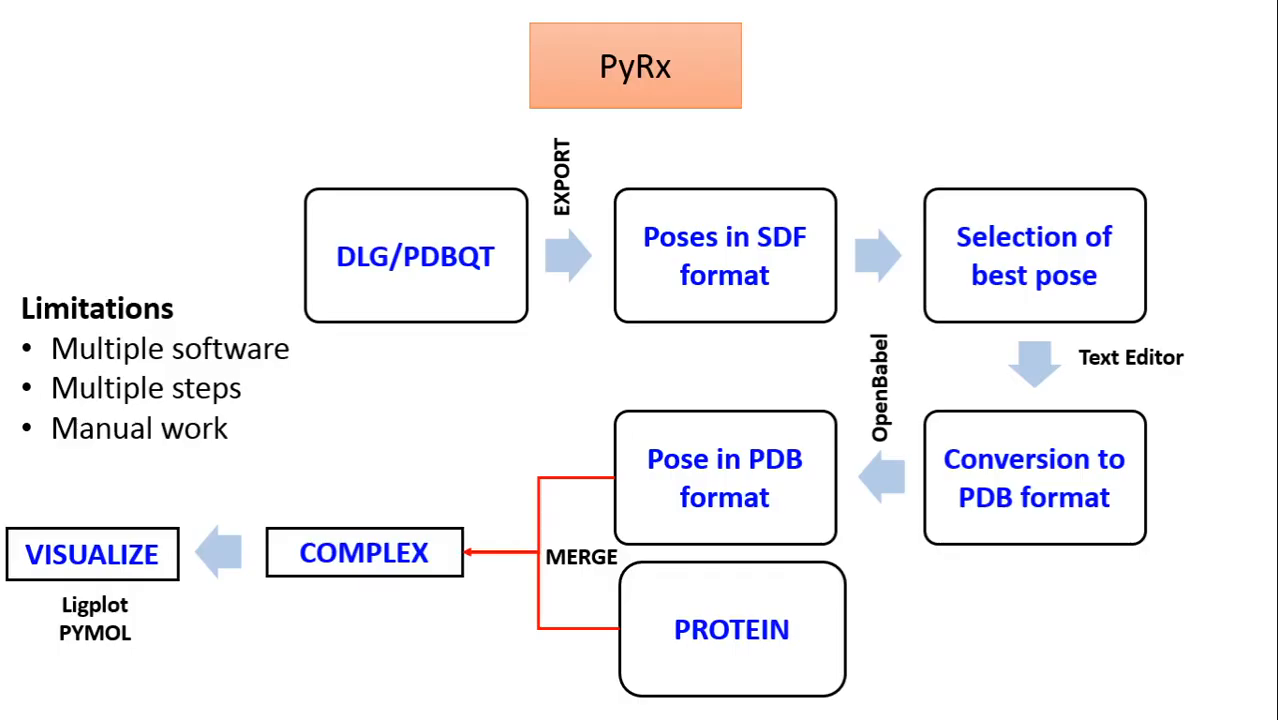
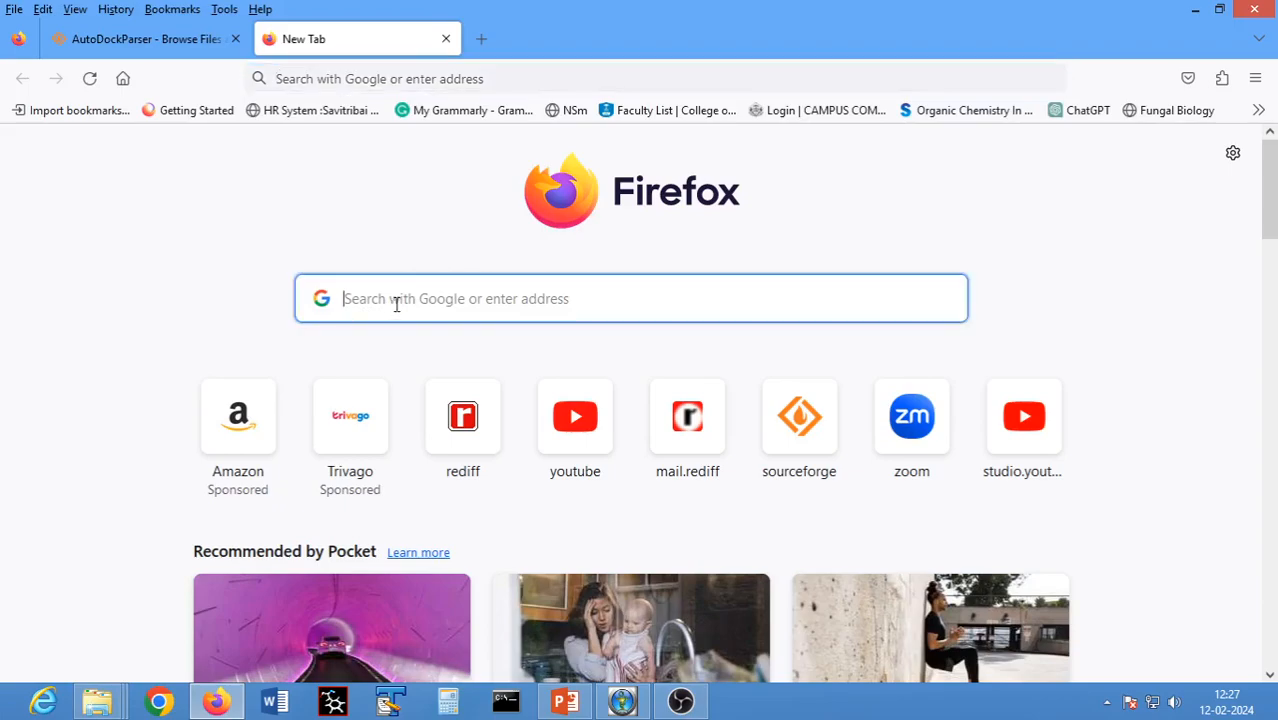
- Search the web for "AutoDock parser" in Firefox
{"action": "type", "text": "Auto"}
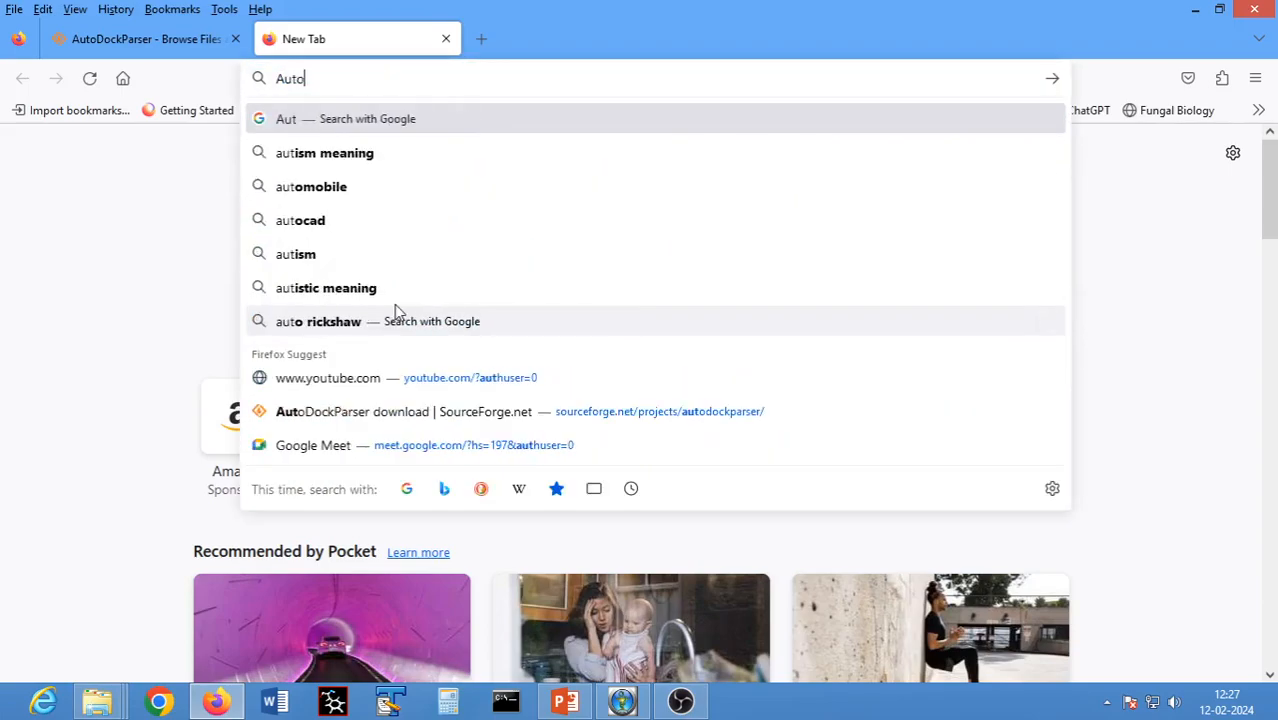
{"action": "type", "text": "Dock ar"}
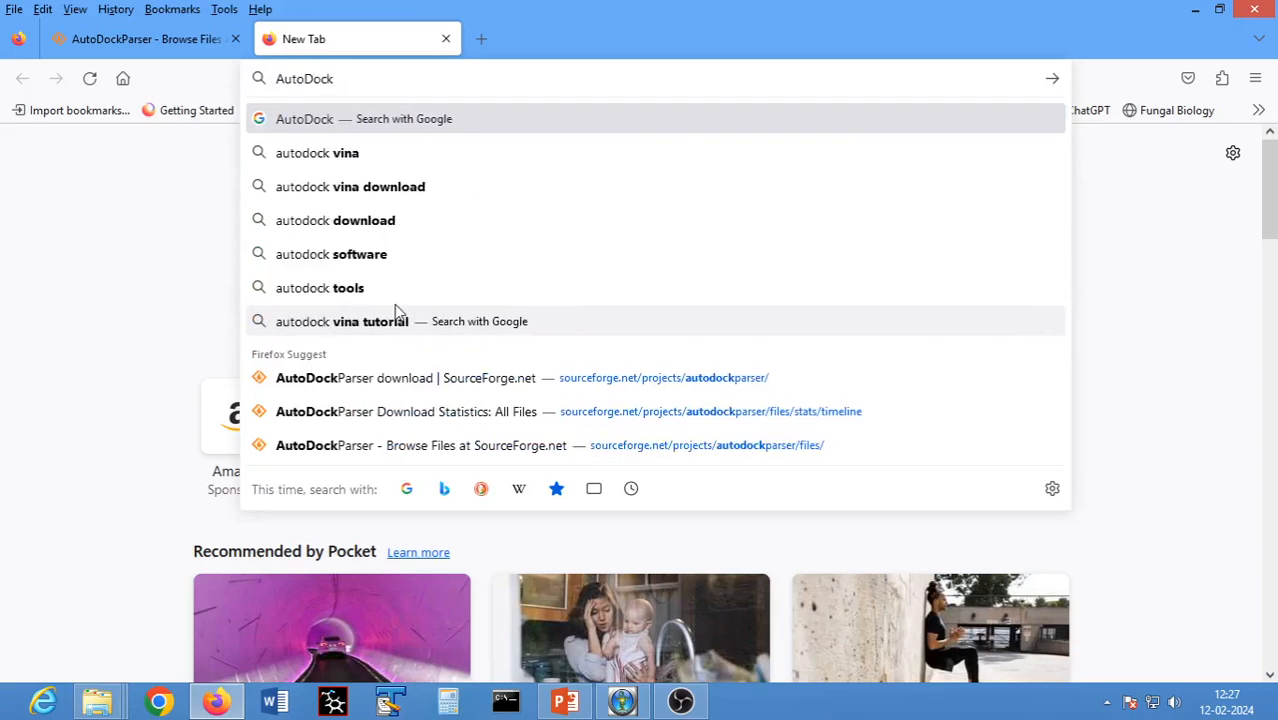
{"action": "key", "text": "BackSpace"}
{"action": "key", "text": "BackSpace"}
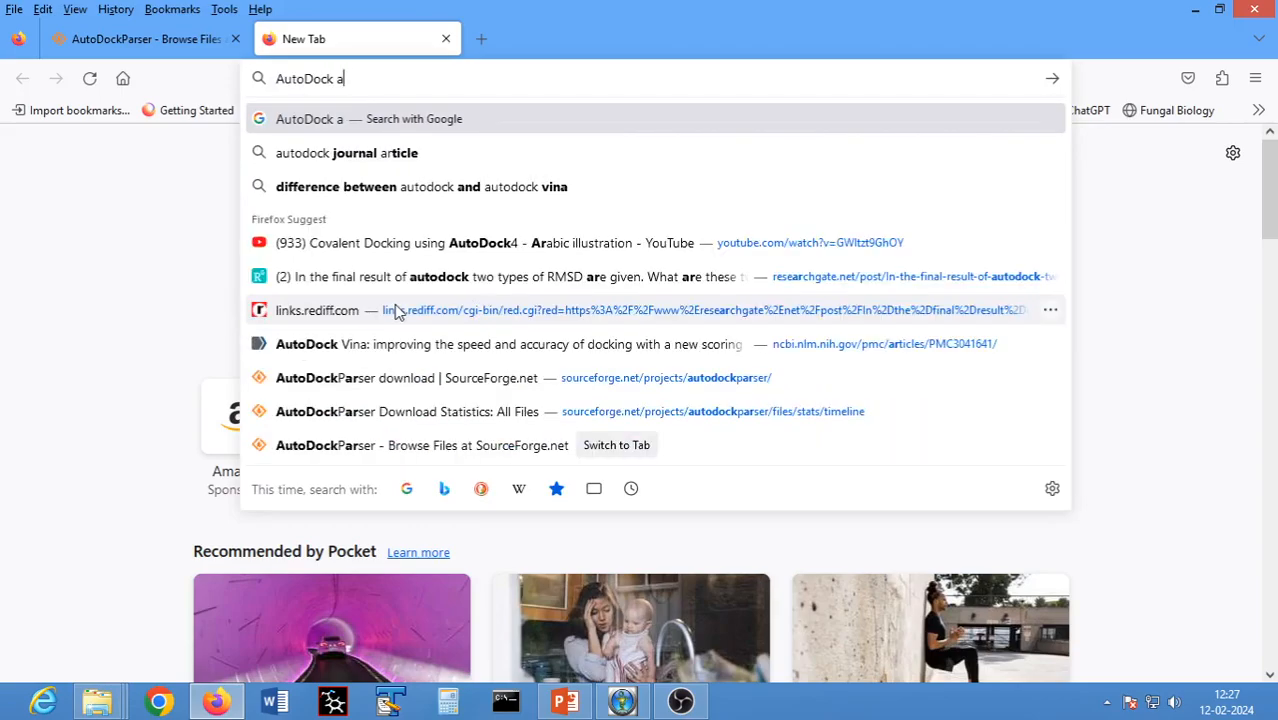
{"action": "type", "text": "parser"}
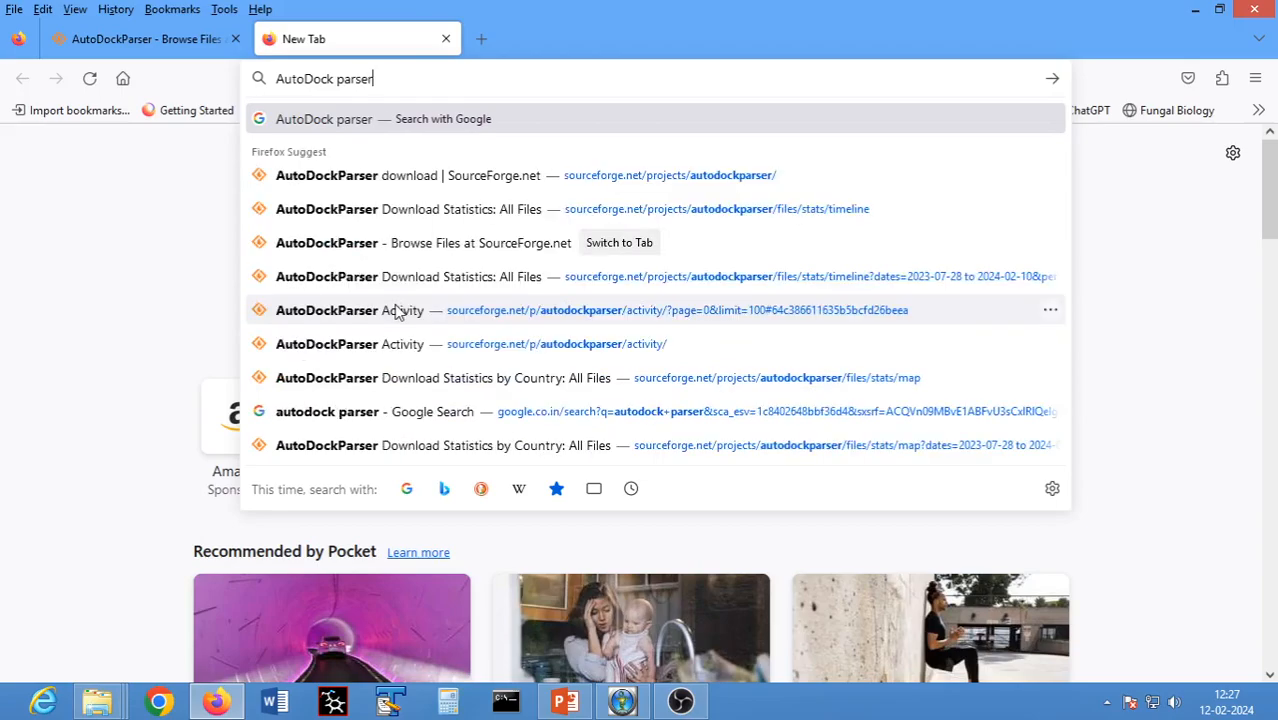
{"action": "key", "text": "Return"}
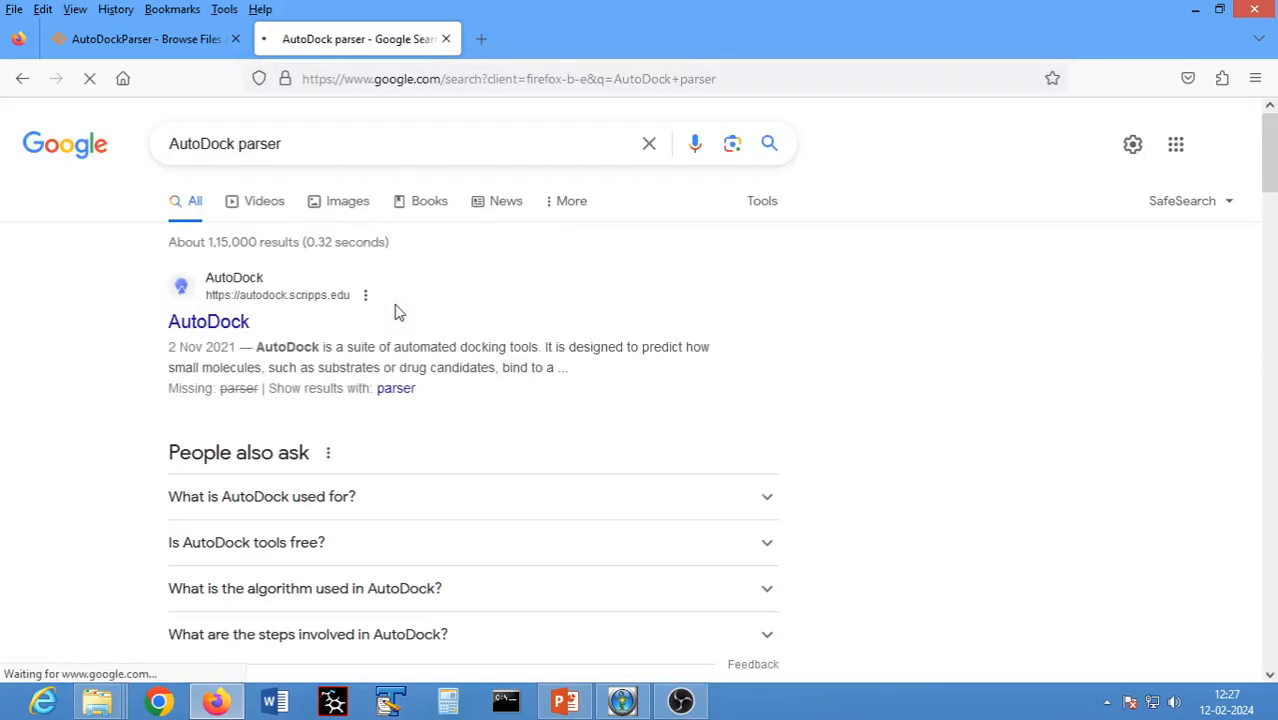
- Open the AutoDockParser download result on SourceForge and show the project's files
{"action": "scroll", "coordinate": [398, 311], "scroll_direction": "down", "scroll_amount": 3}
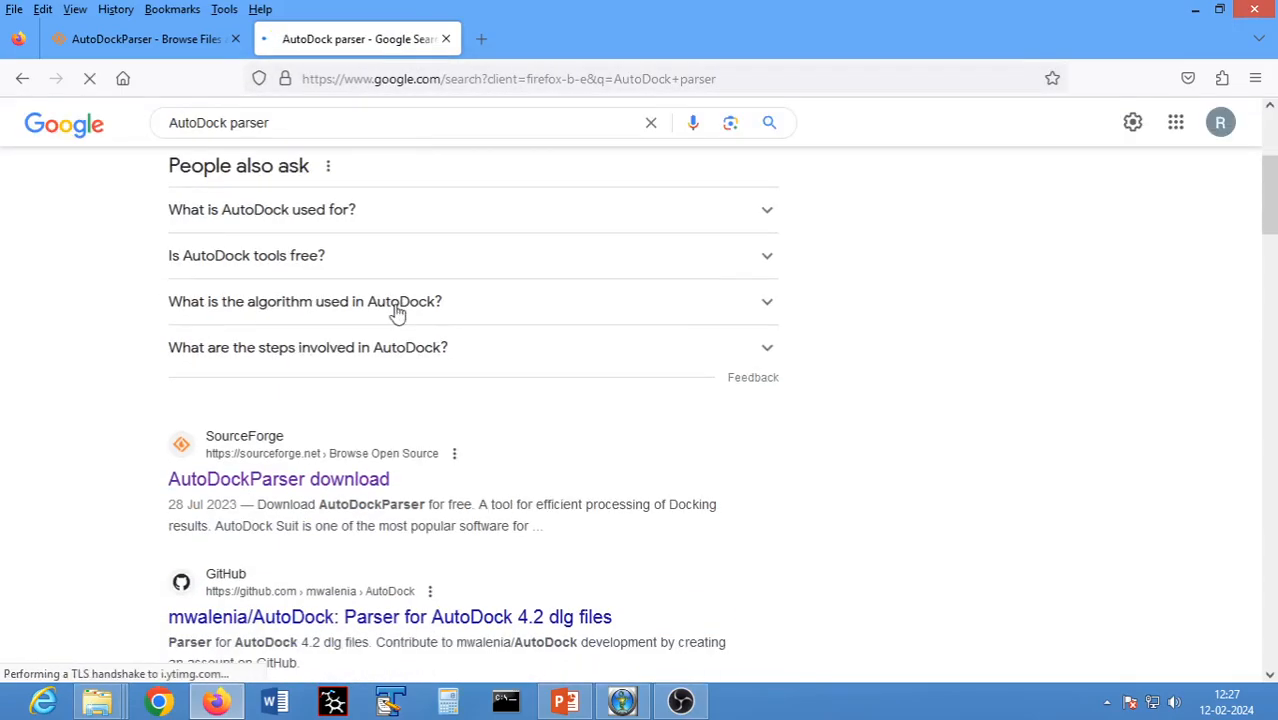
{"action": "scroll", "coordinate": [396, 312], "scroll_direction": "down", "scroll_amount": 2}
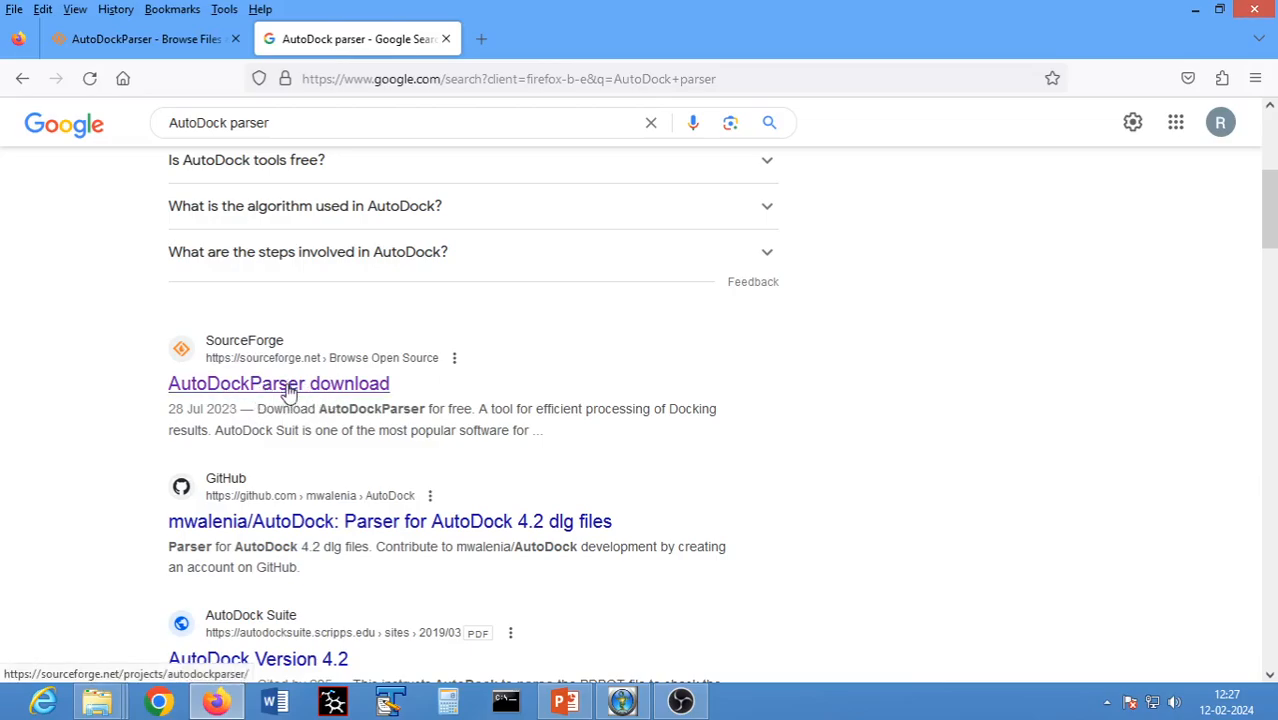
{"action": "left_click", "coordinate": [288, 391]}
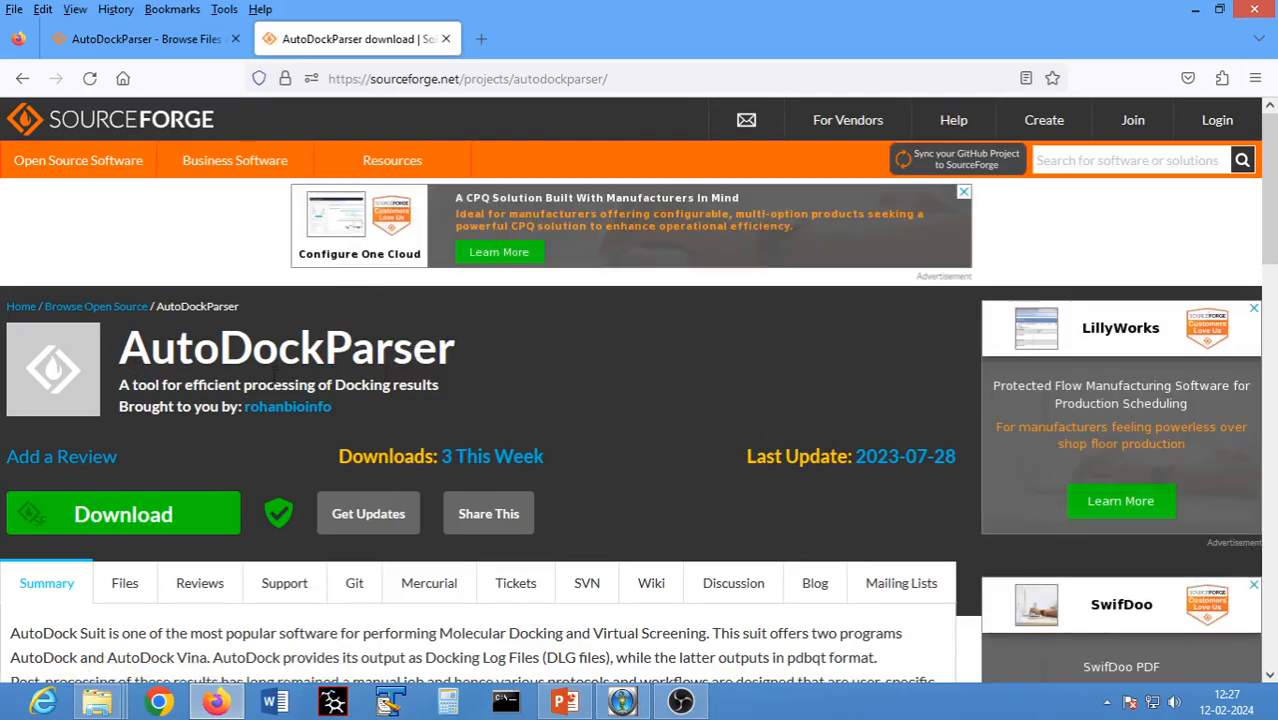
{"action": "scroll", "coordinate": [272, 385], "scroll_direction": "down", "scroll_amount": 2}
{"action": "scroll", "coordinate": [276, 383], "scroll_direction": "down", "scroll_amount": 2}
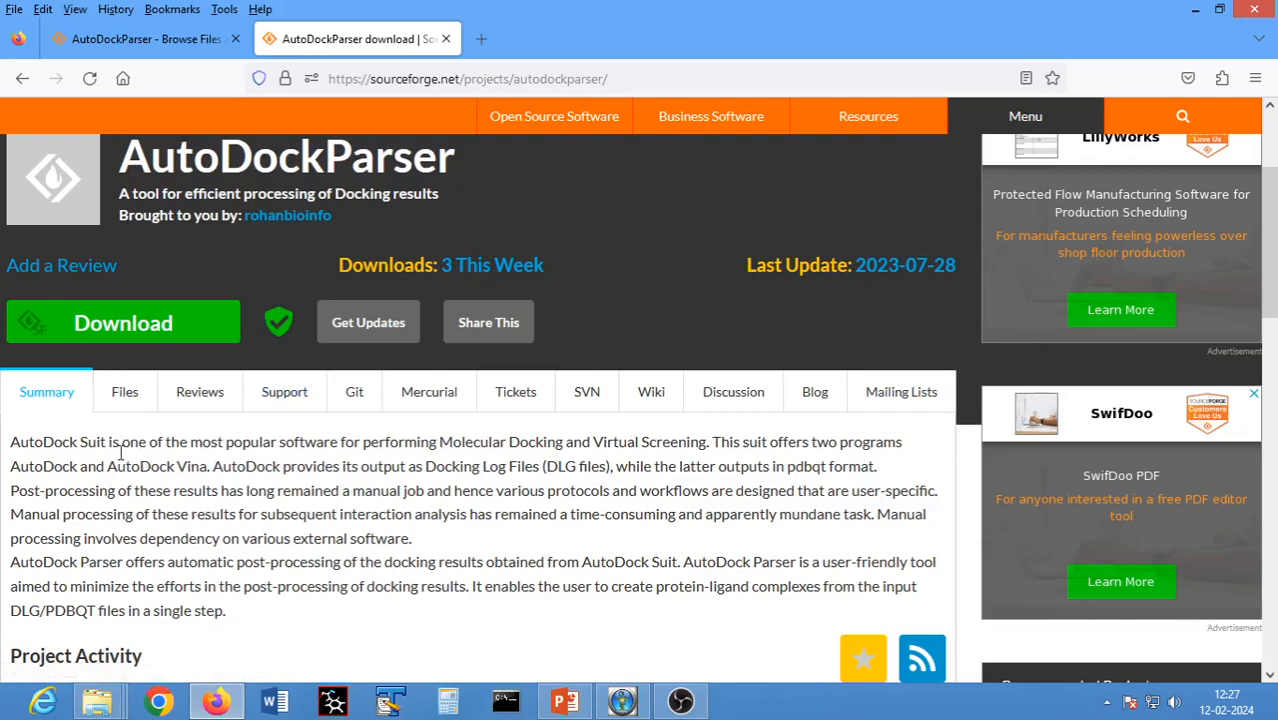
{"action": "left_click", "coordinate": [124, 394]}
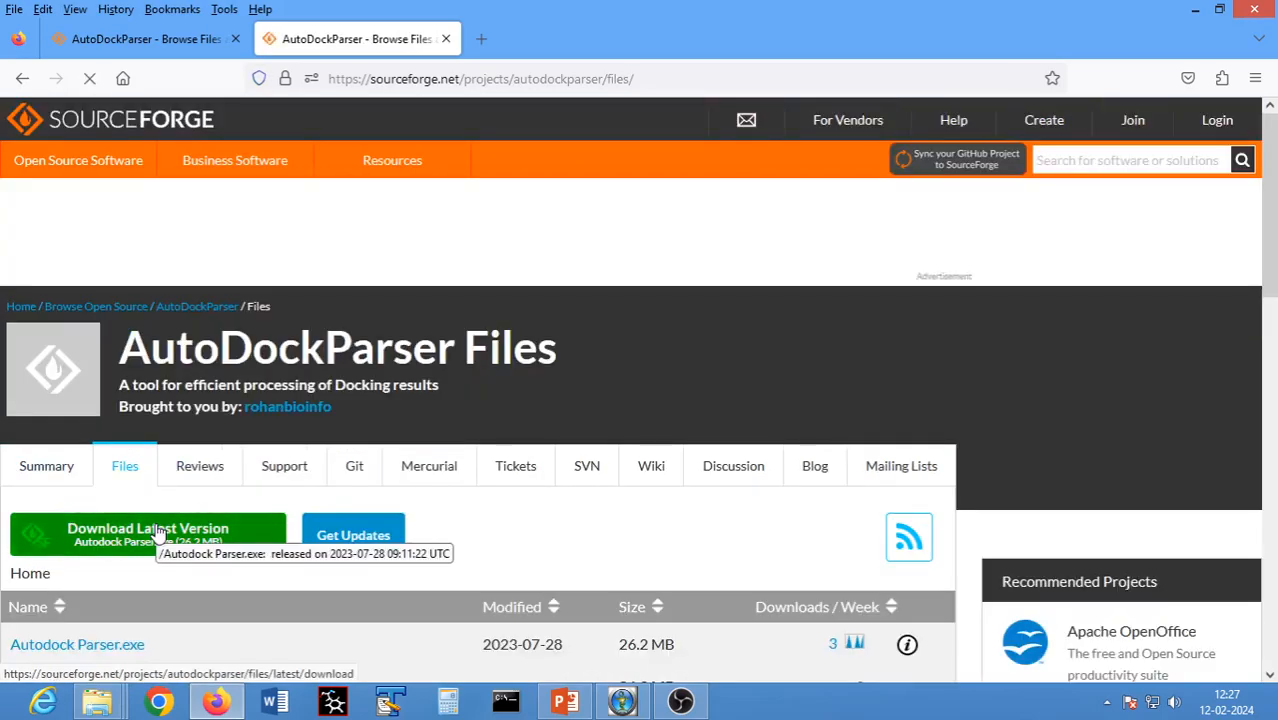
- Download Autodock Parser.exe from the project's file list
{"action": "scroll", "coordinate": [155, 524], "scroll_direction": "down", "scroll_amount": 1}
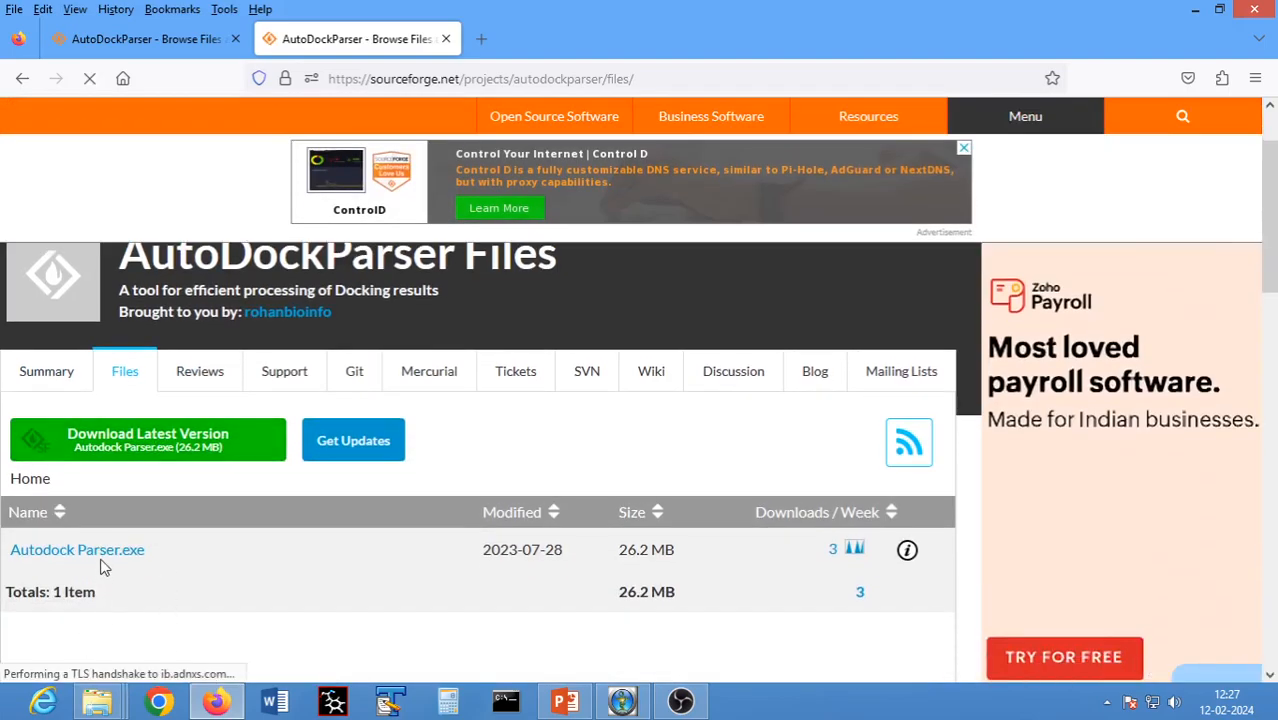
{"action": "scroll", "coordinate": [100, 562], "scroll_direction": "down", "scroll_amount": 2}
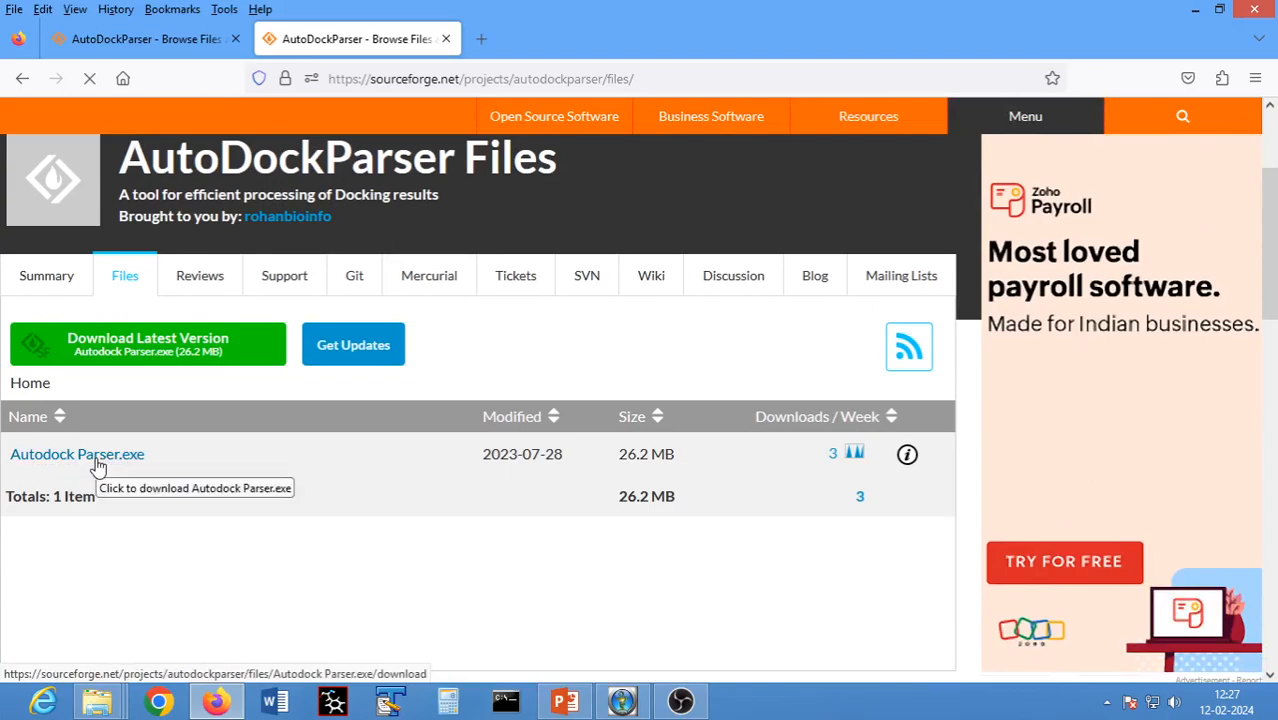
{"action": "left_click", "coordinate": [97, 462]}
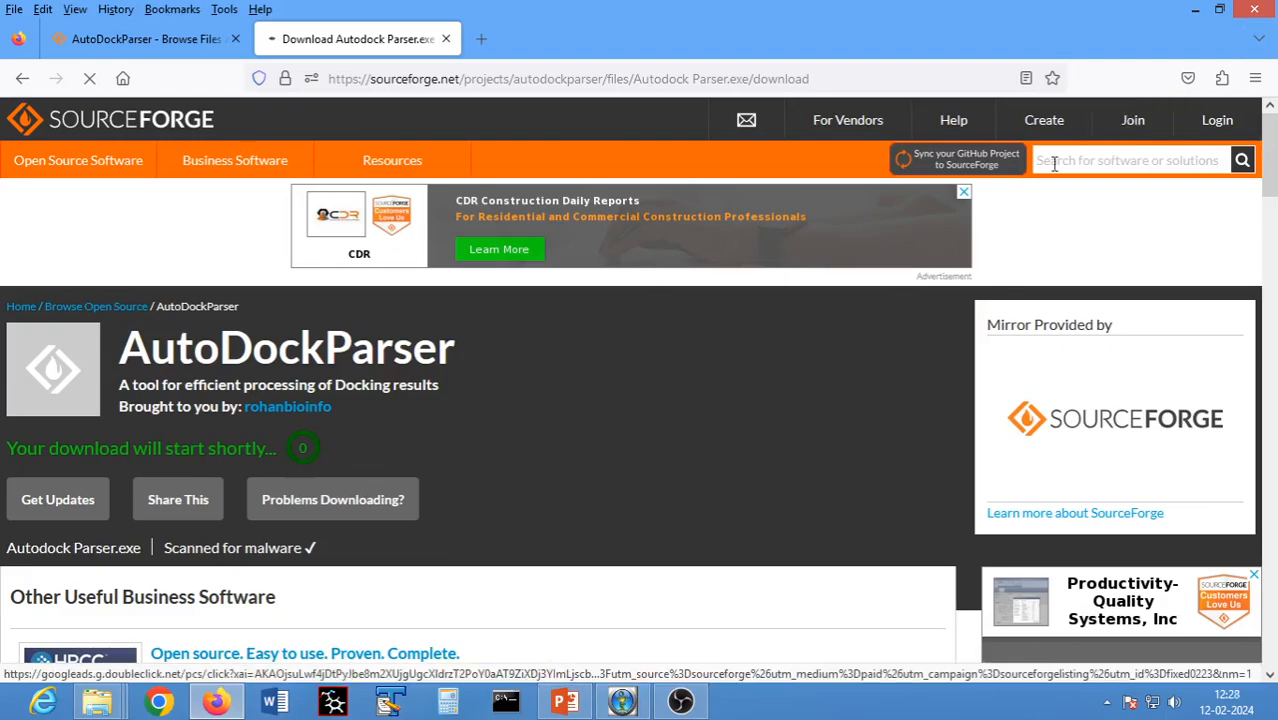
- Minimize Firefox, open the Demo folder from the desktop maximized, and launch the Autodock Parser installer
{"action": "left_click", "coordinate": [1195, 10]}
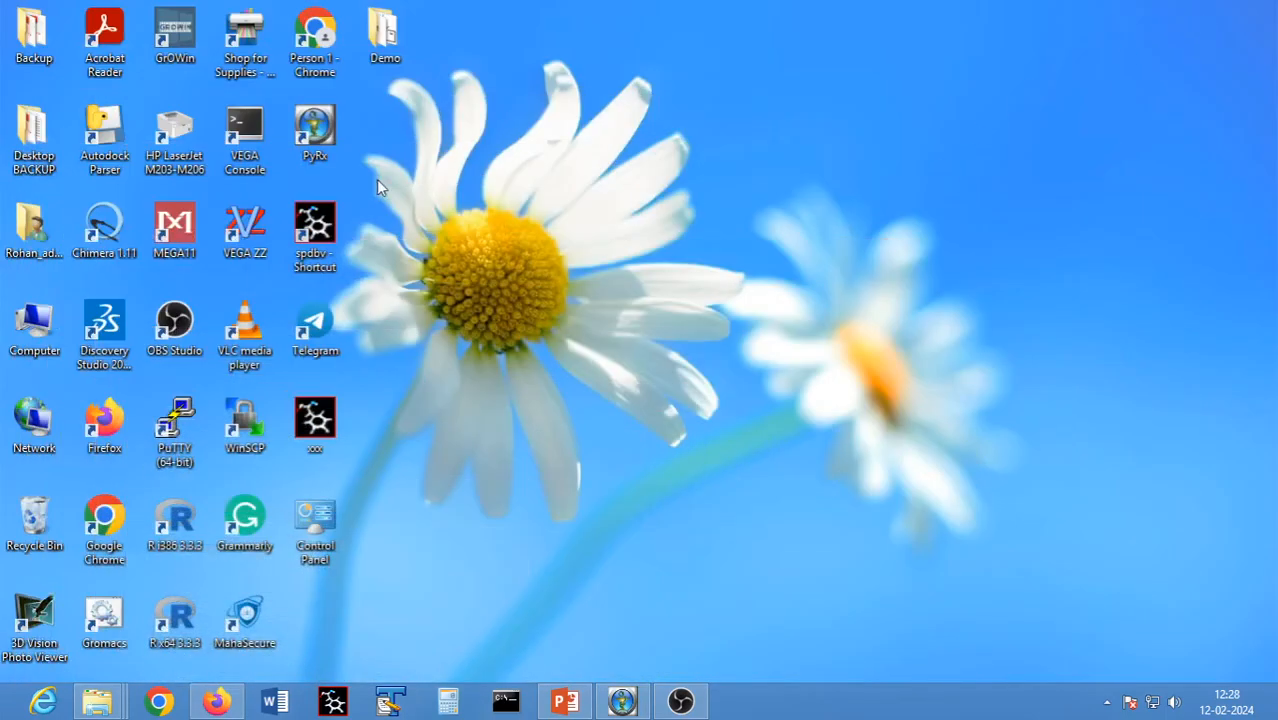
{"action": "double_click", "coordinate": [385, 35]}
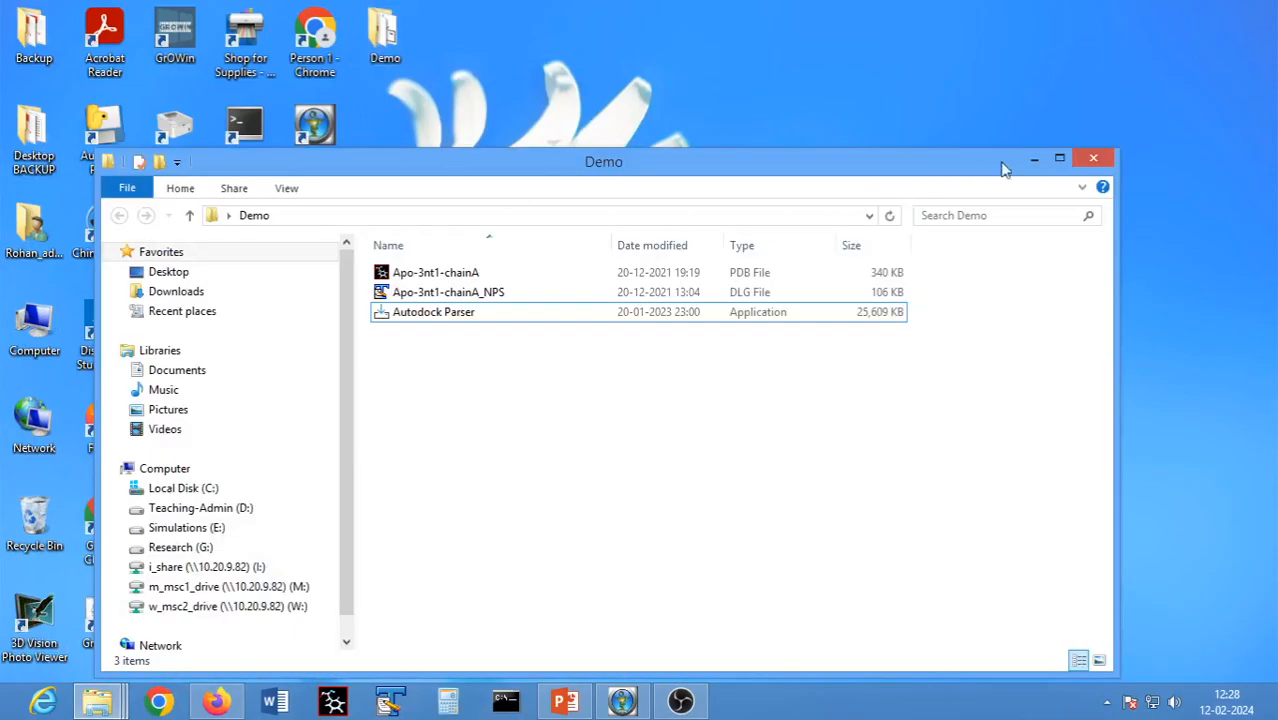
{"action": "left_click", "coordinate": [1059, 158]}
{"action": "left_click", "coordinate": [312, 165]}
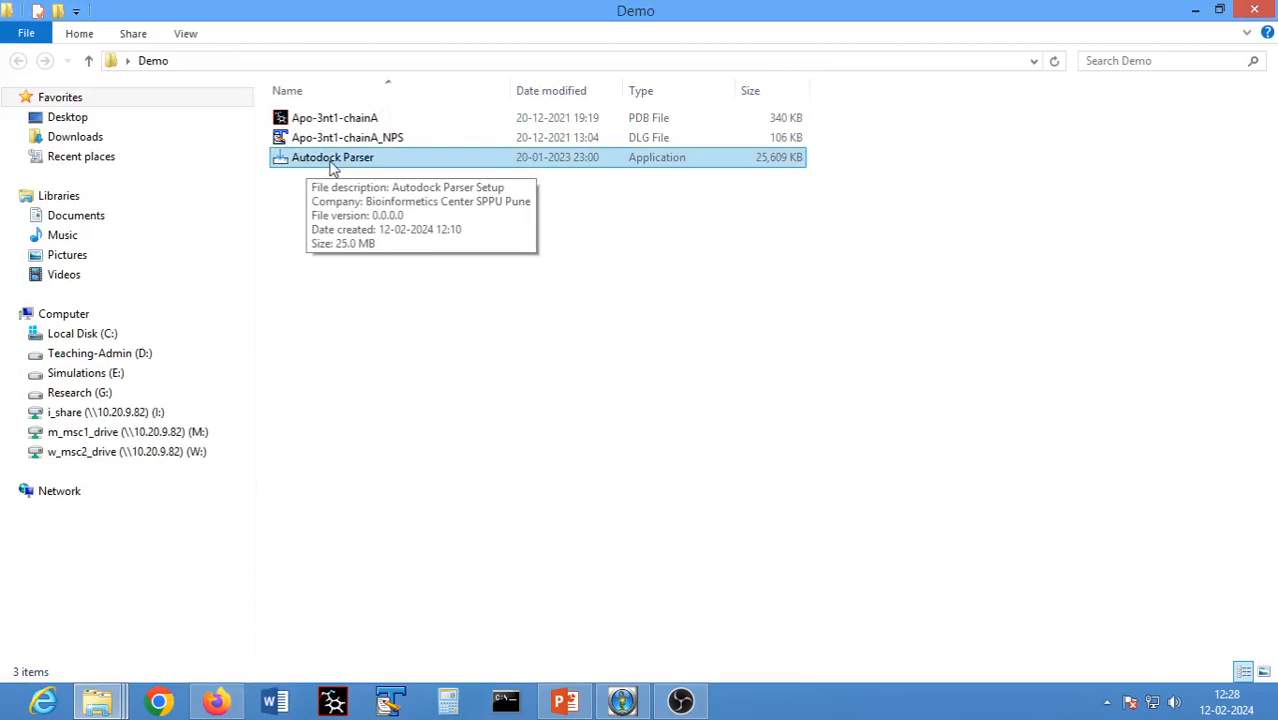
{"action": "left_click", "coordinate": [385, 345]}
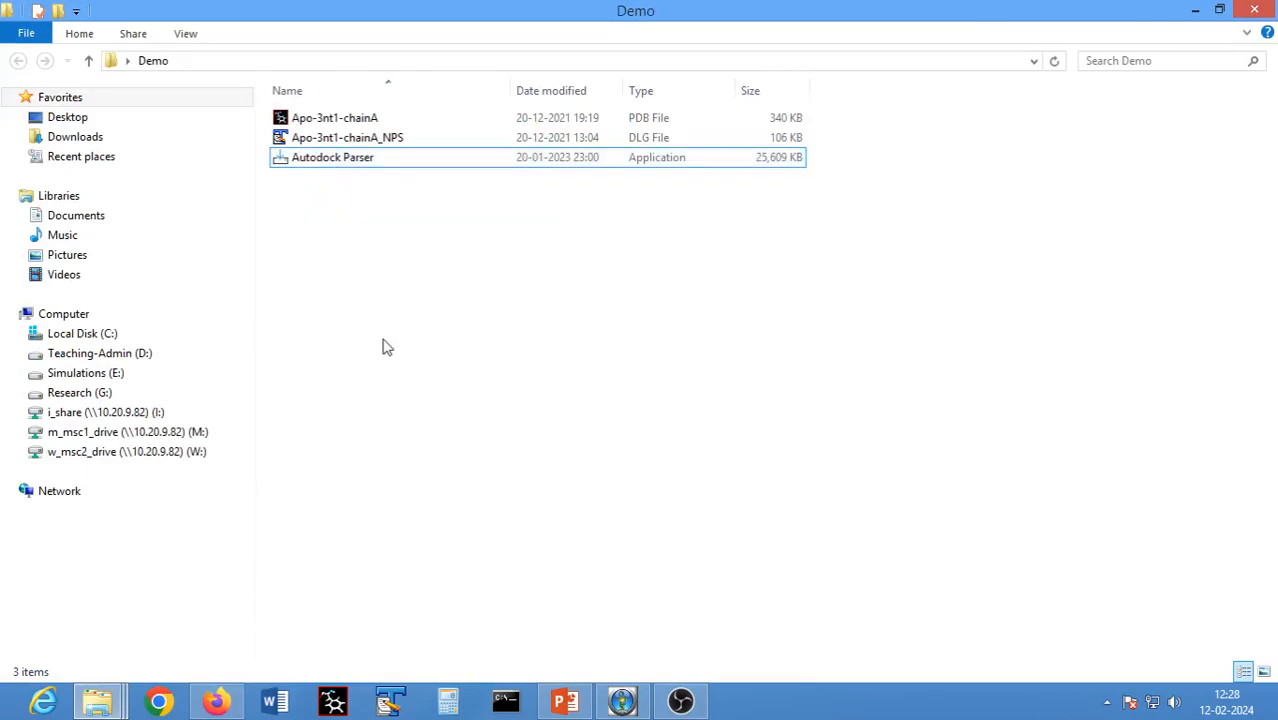
{"action": "double_click", "coordinate": [335, 165]}
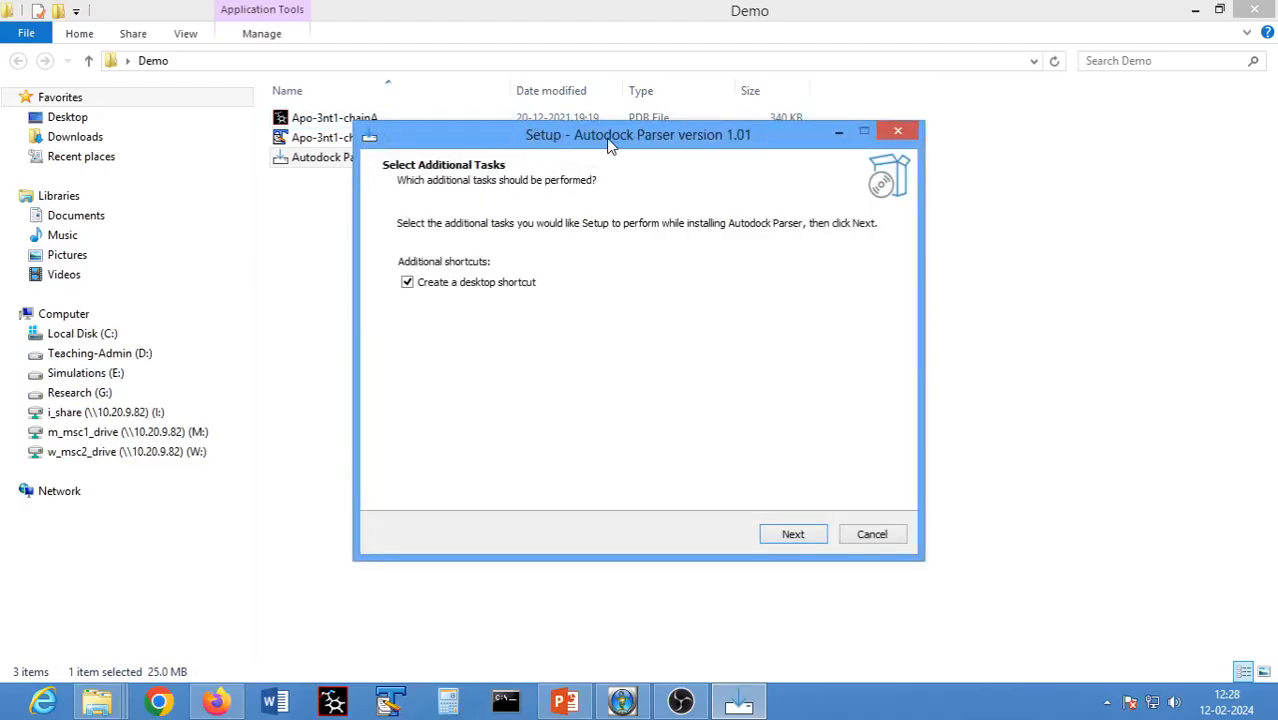
- Exit the Autodock Parser 1.01 setup without completing the installation
{"action": "left_click_drag", "start_coordinate": [608, 142], "coordinate": [585, 197]}
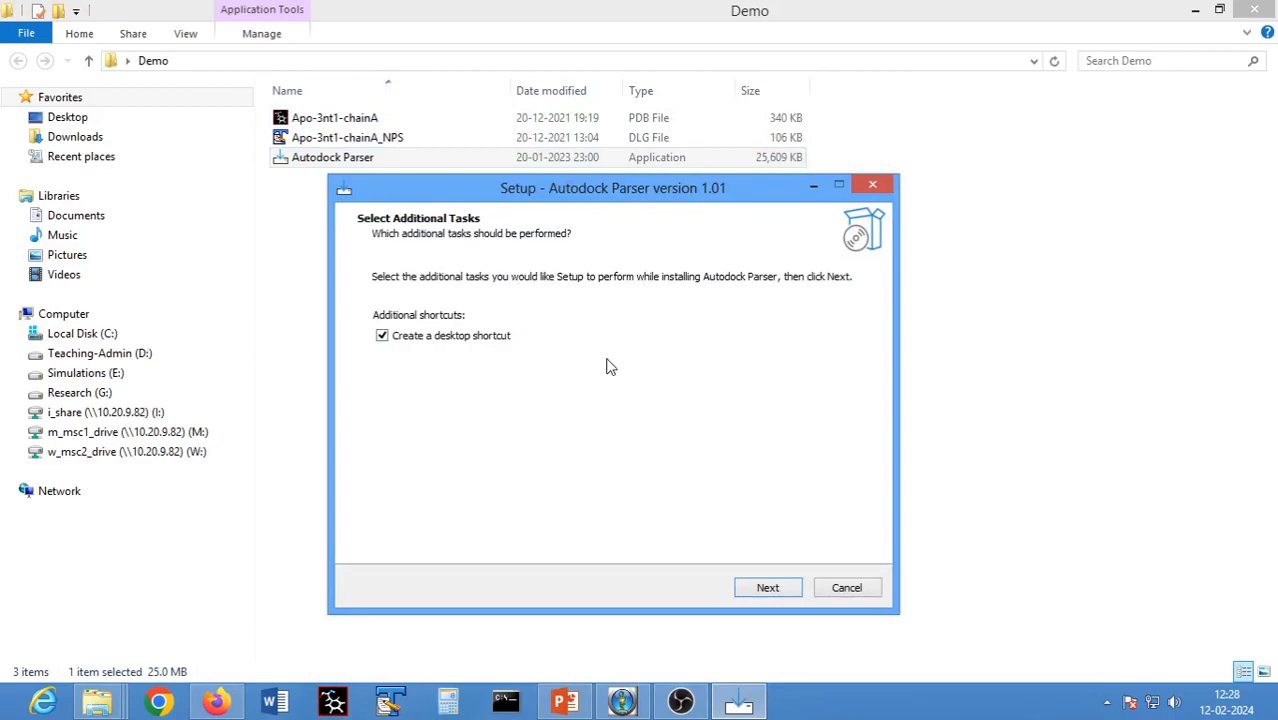
{"action": "left_click_drag", "start_coordinate": [598, 202], "coordinate": [579, 142]}
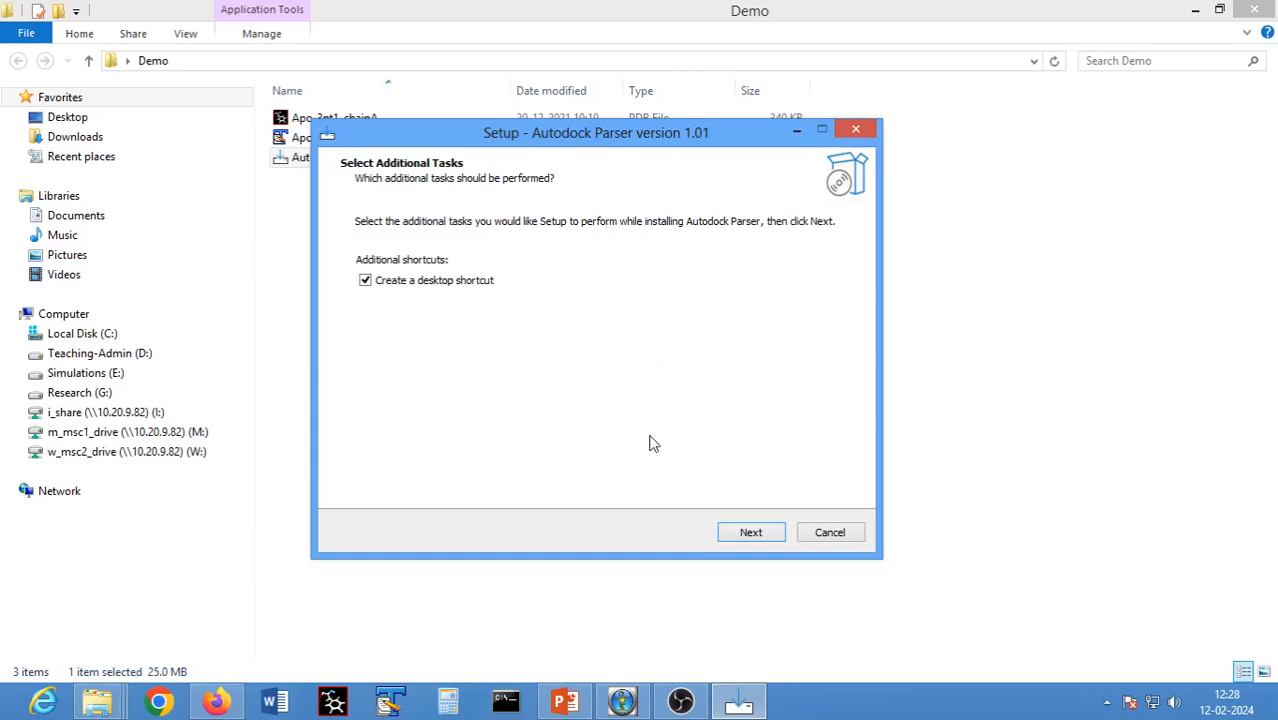
{"action": "left_click", "coordinate": [856, 130]}
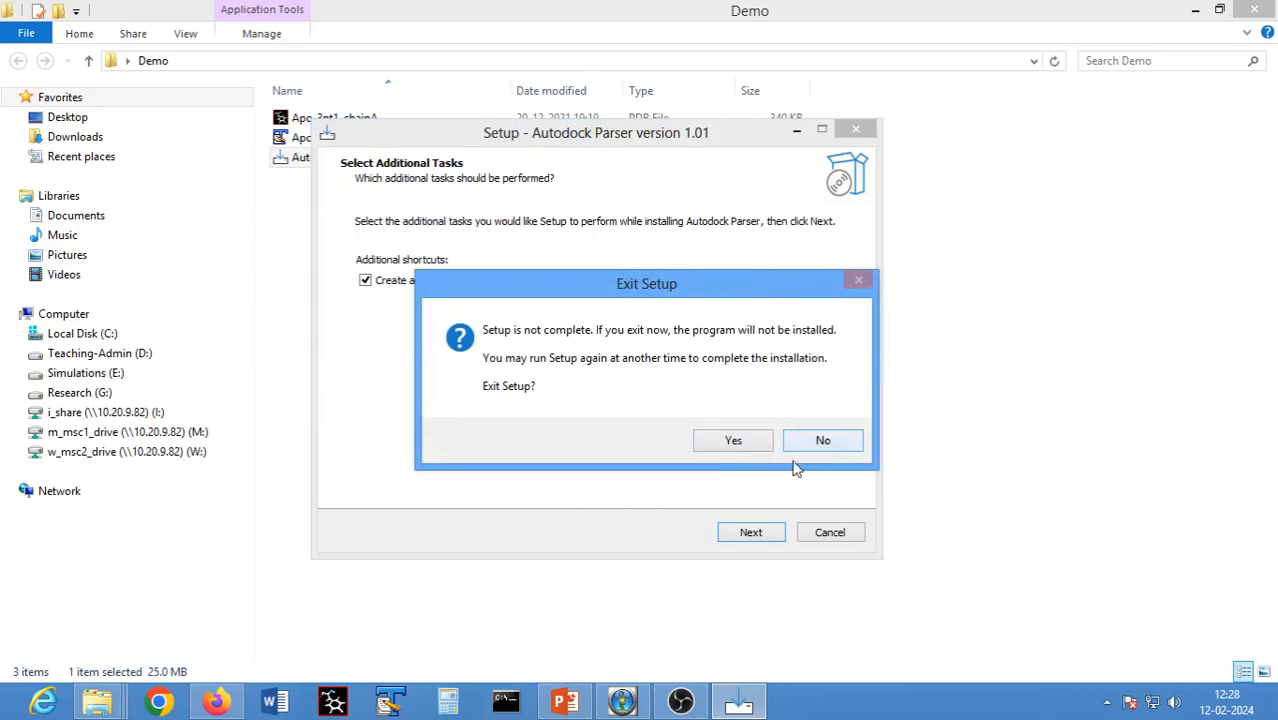
{"action": "left_click", "coordinate": [733, 443]}
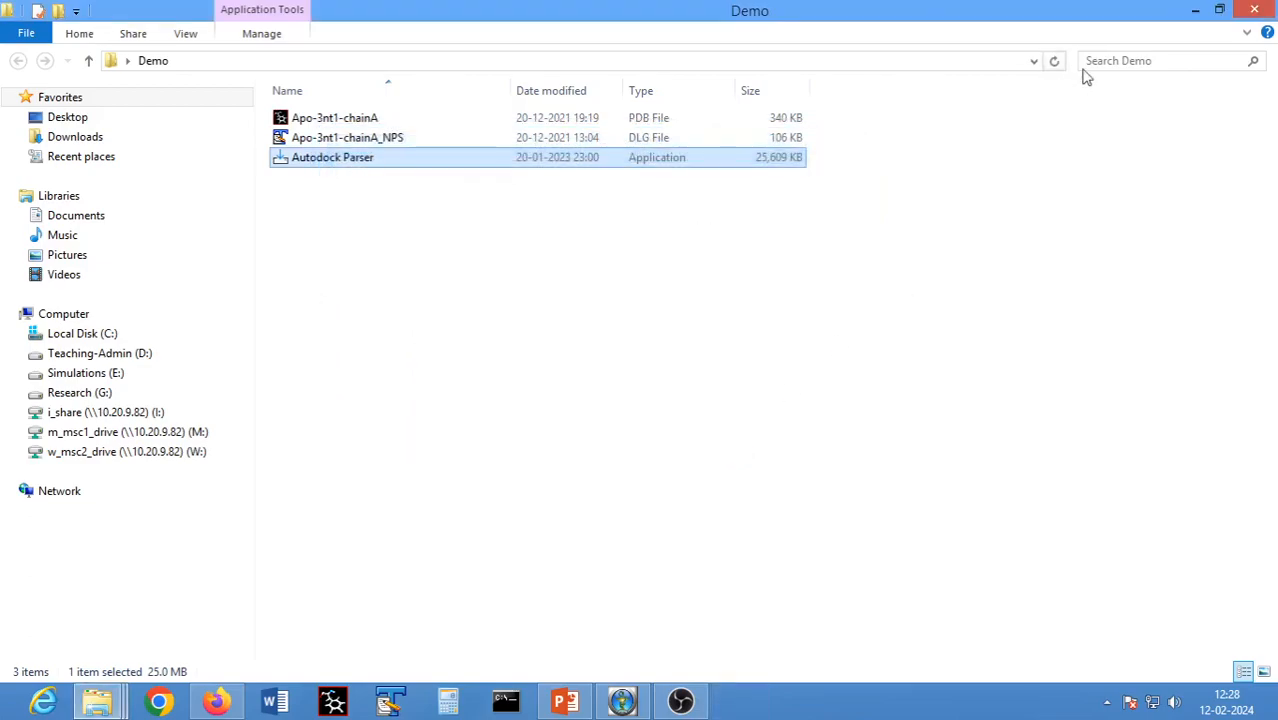
- Minimize the Demo folder, launch Autodock Parser from its desktop shortcut, and reposition its window beside the desktop icons
{"action": "left_click", "coordinate": [1193, 12]}
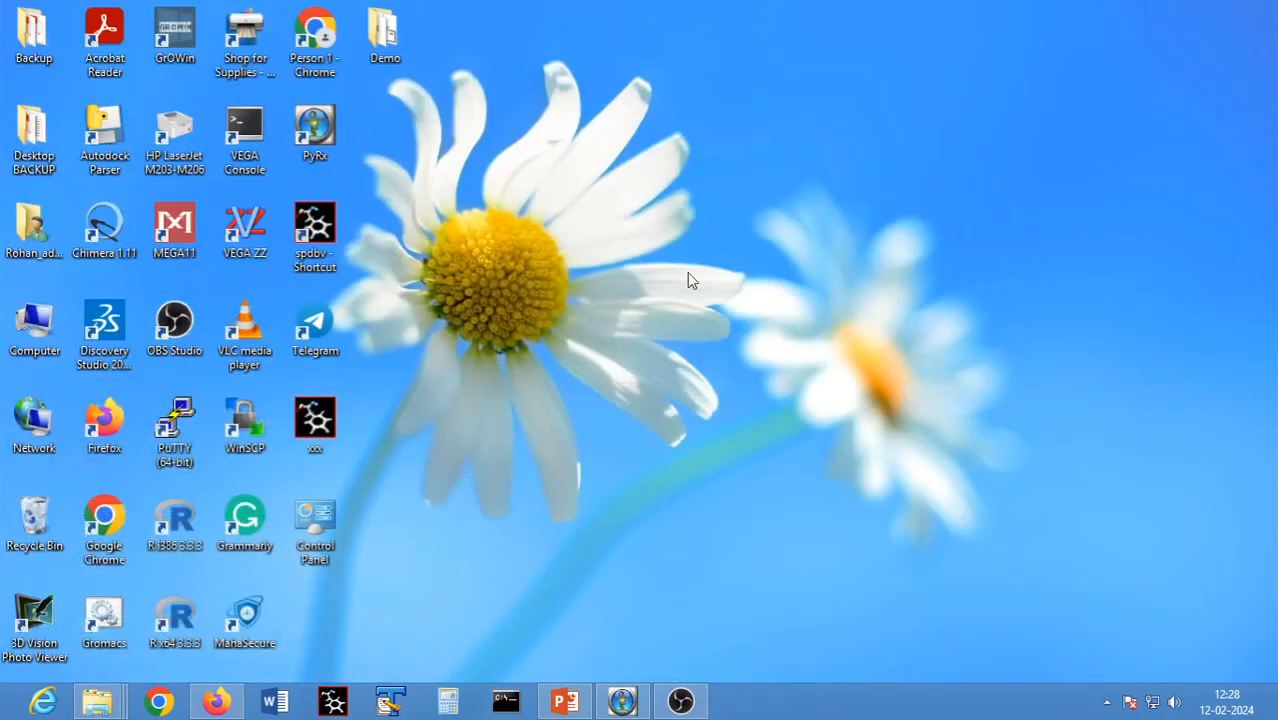
{"action": "double_click", "coordinate": [106, 138]}
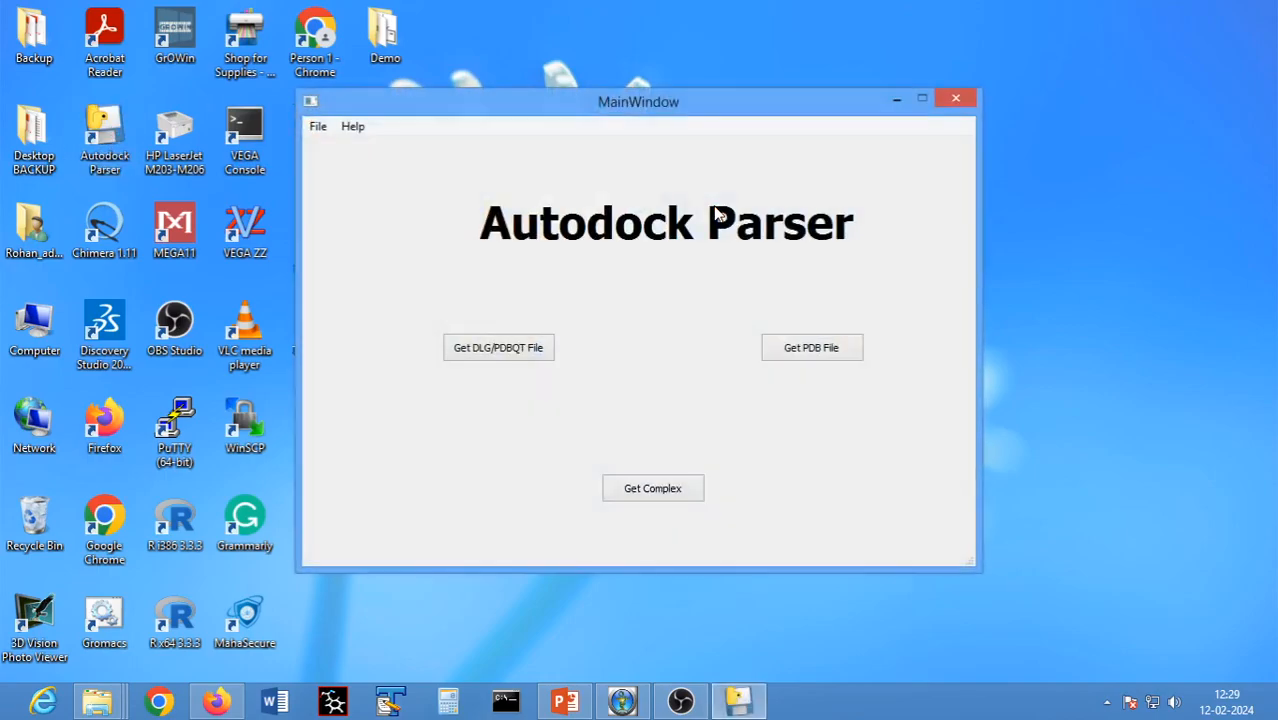
{"action": "left_click_drag", "start_coordinate": [632, 103], "coordinate": [745, 140]}
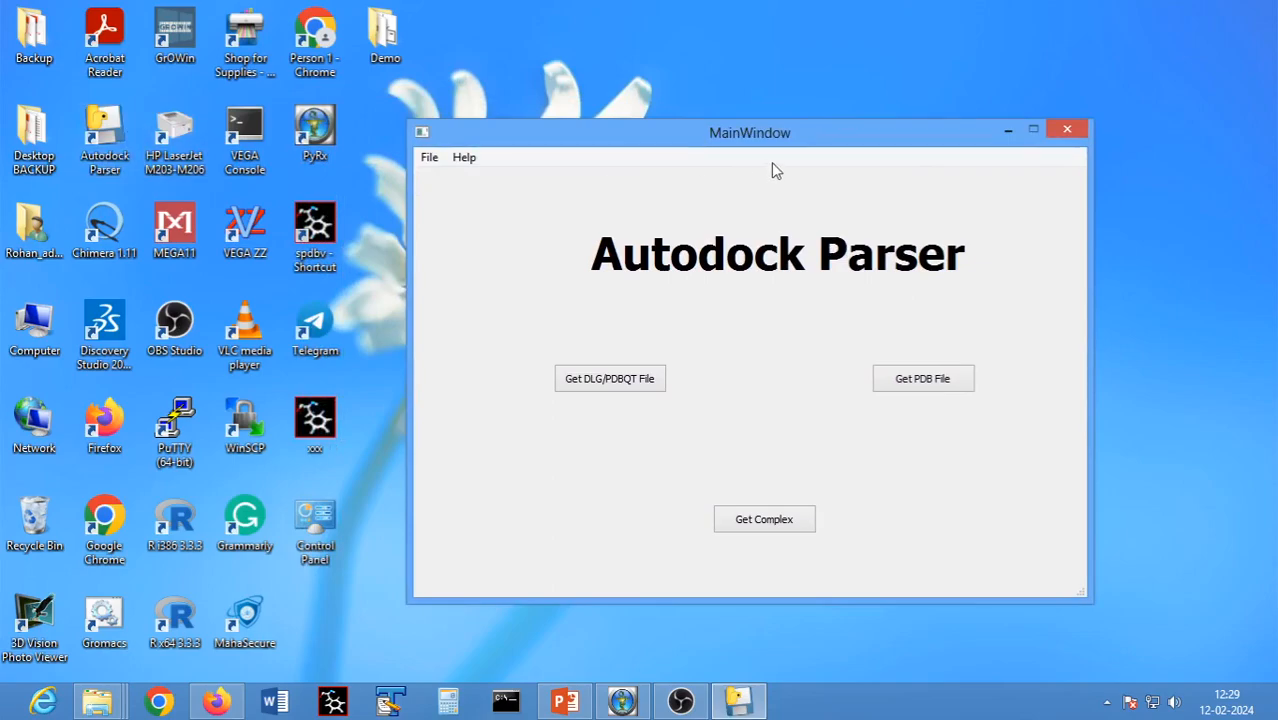
{"action": "left_click_drag", "start_coordinate": [741, 130], "coordinate": [768, 127]}
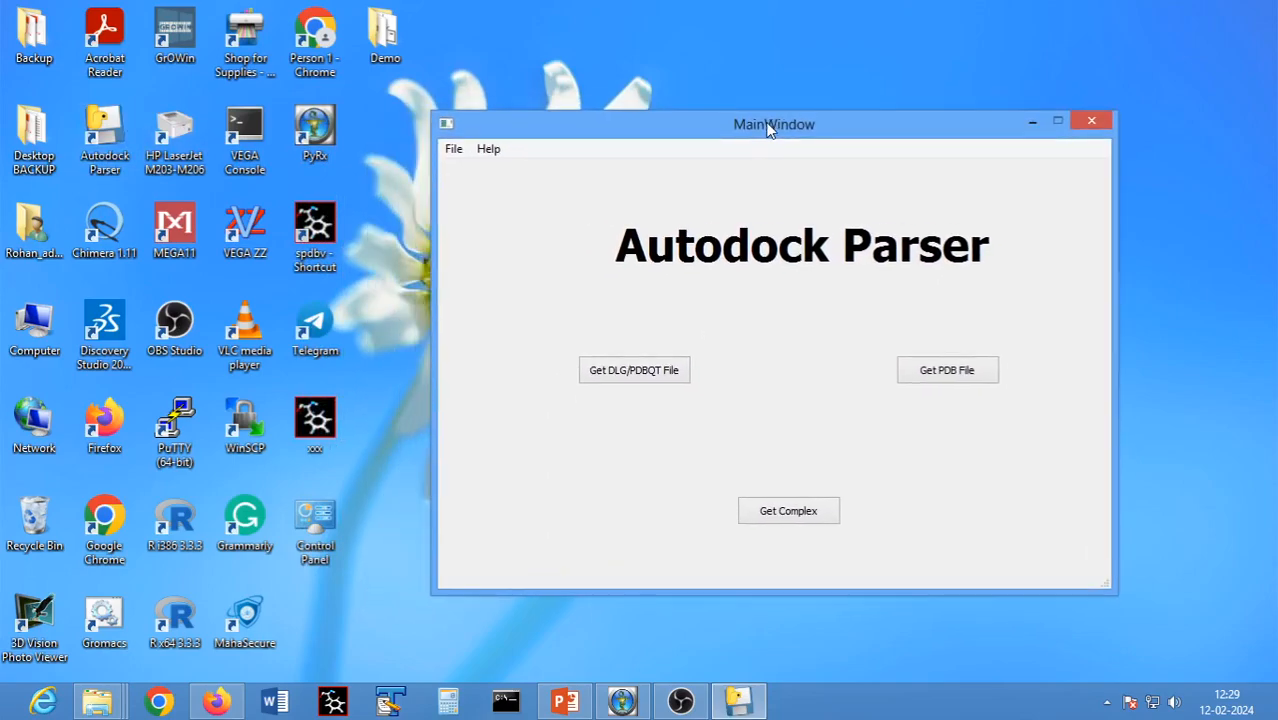
{"action": "left_click_drag", "start_coordinate": [768, 127], "coordinate": [724, 165]}
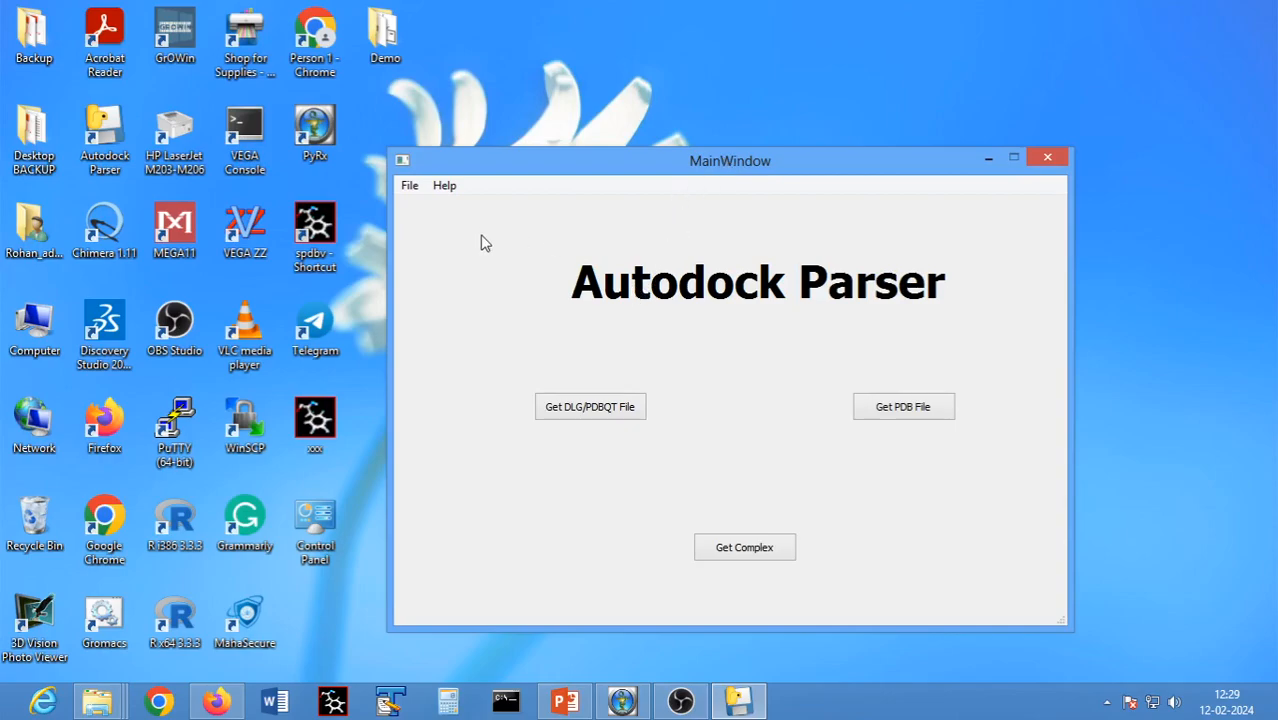
- Set Autodock Parser's working directory to the Demo folder on the Desktop
{"action": "left_click", "coordinate": [409, 188]}
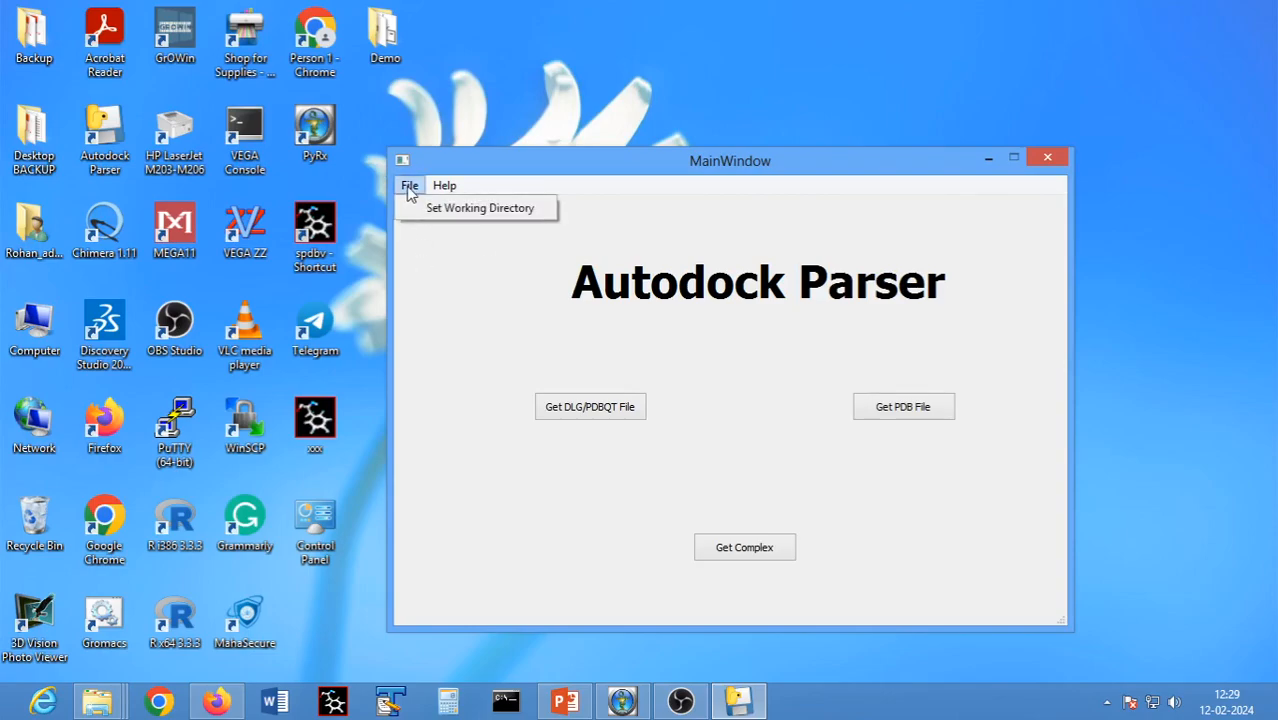
{"action": "left_click", "coordinate": [462, 210]}
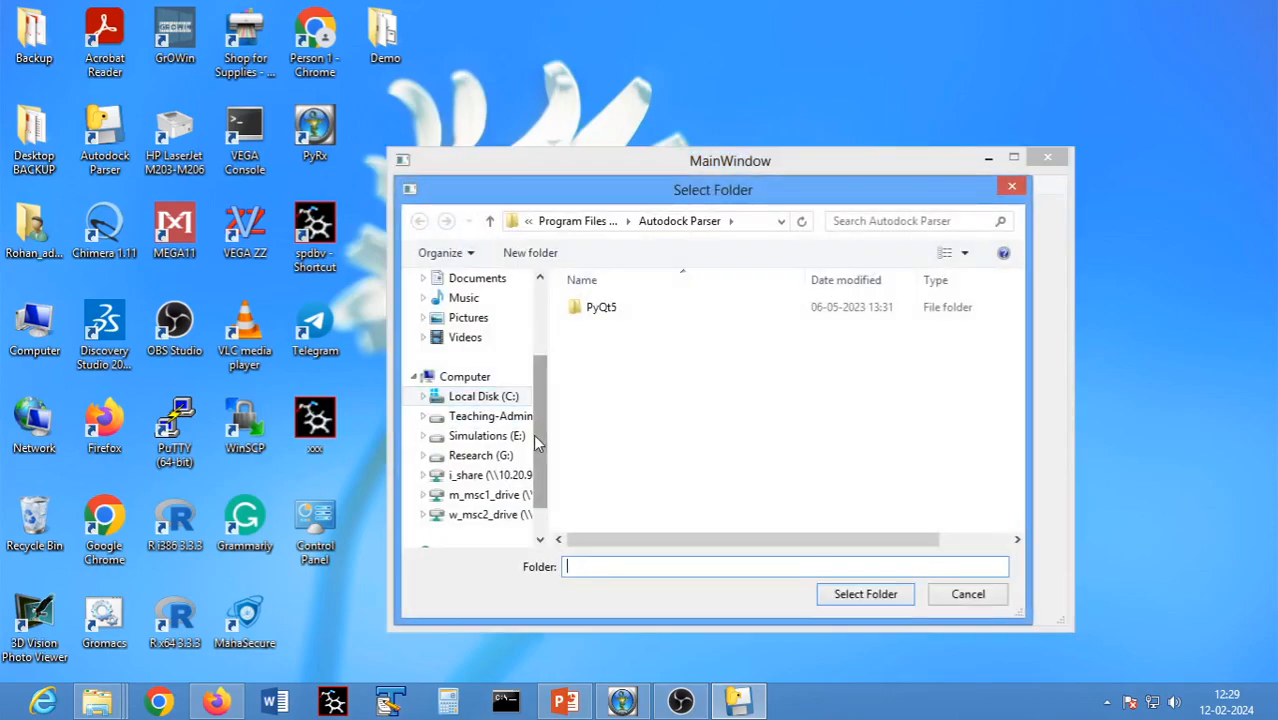
{"action": "scroll", "coordinate": [536, 443], "scroll_direction": "up", "scroll_amount": 3}
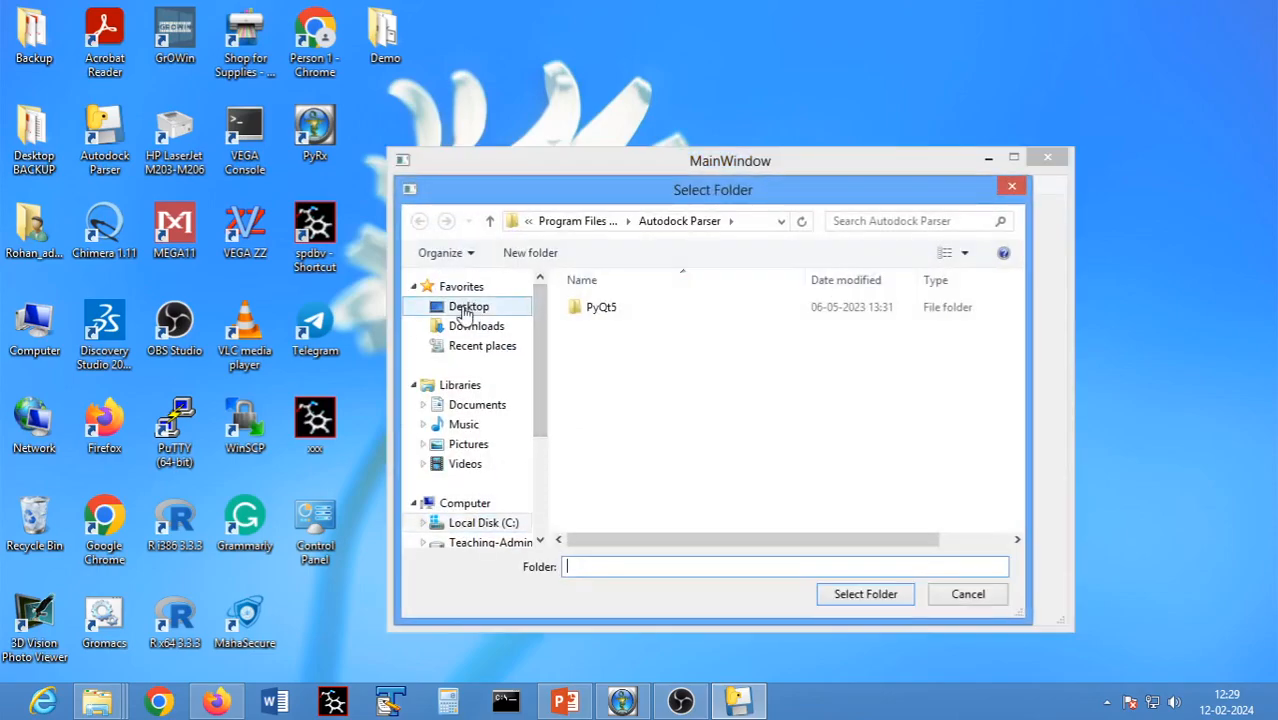
{"action": "left_click", "coordinate": [466, 311]}
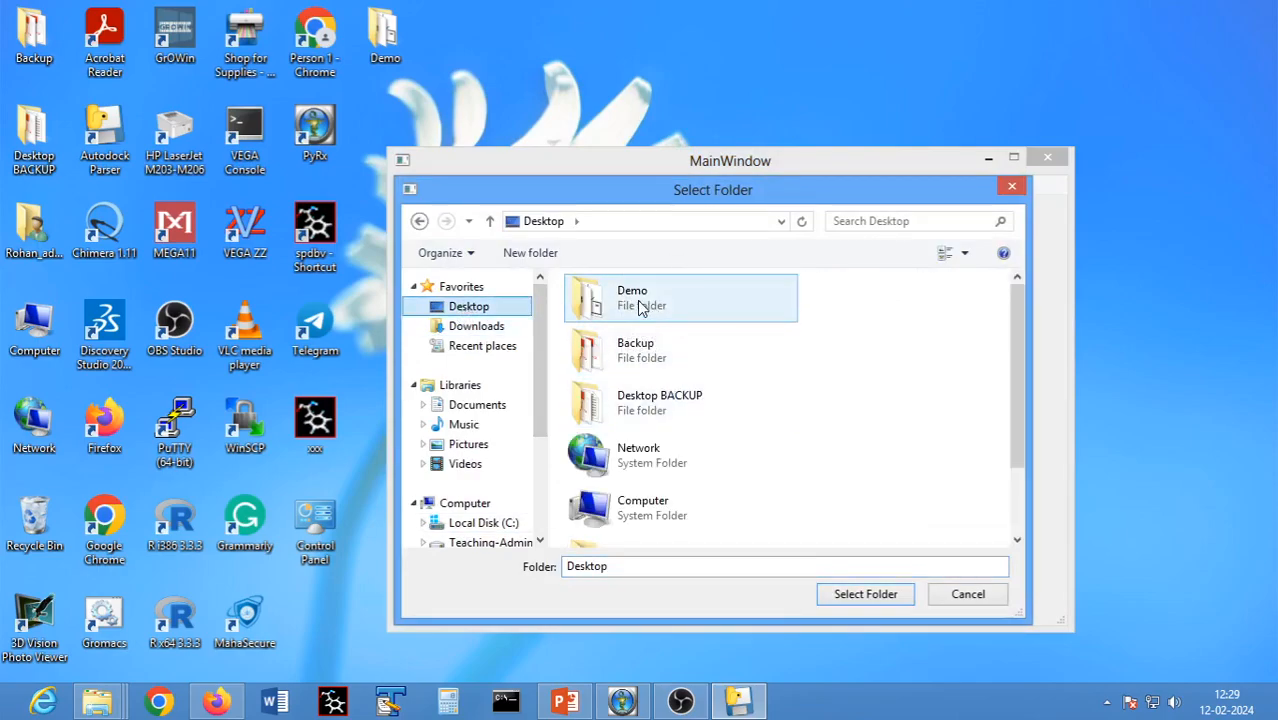
{"action": "left_click", "coordinate": [630, 308]}
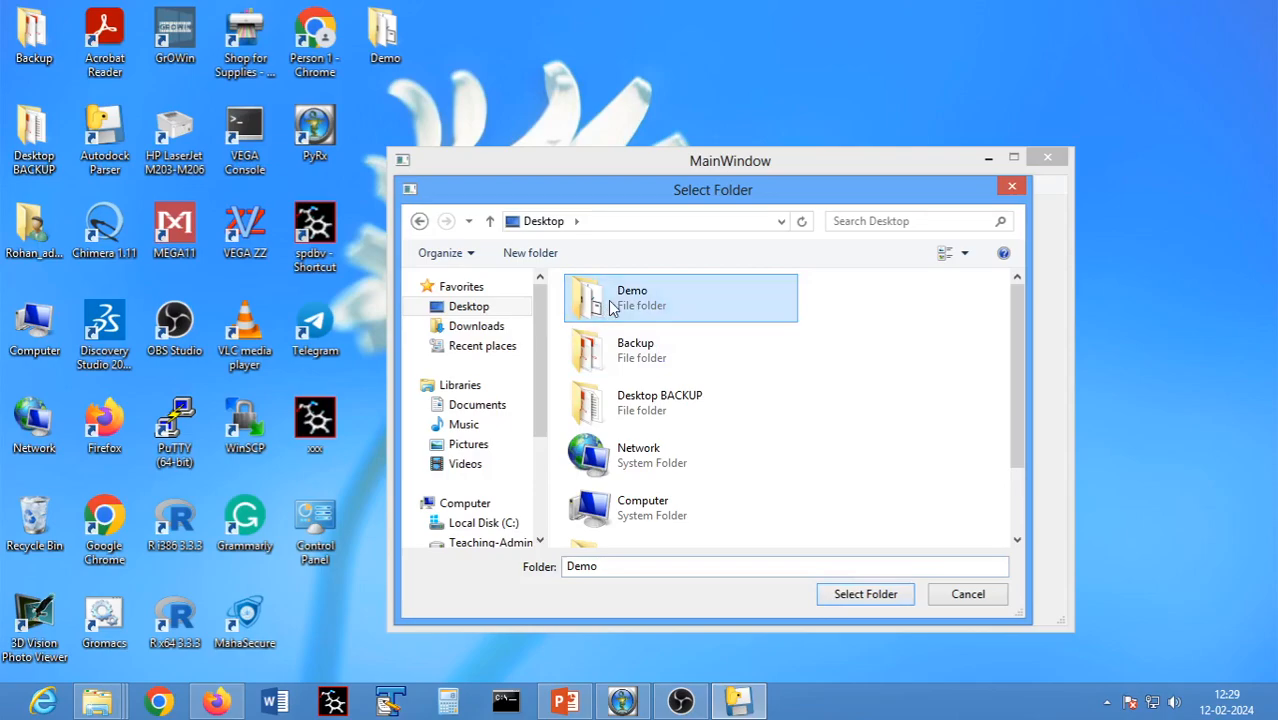
{"action": "left_click", "coordinate": [880, 594]}
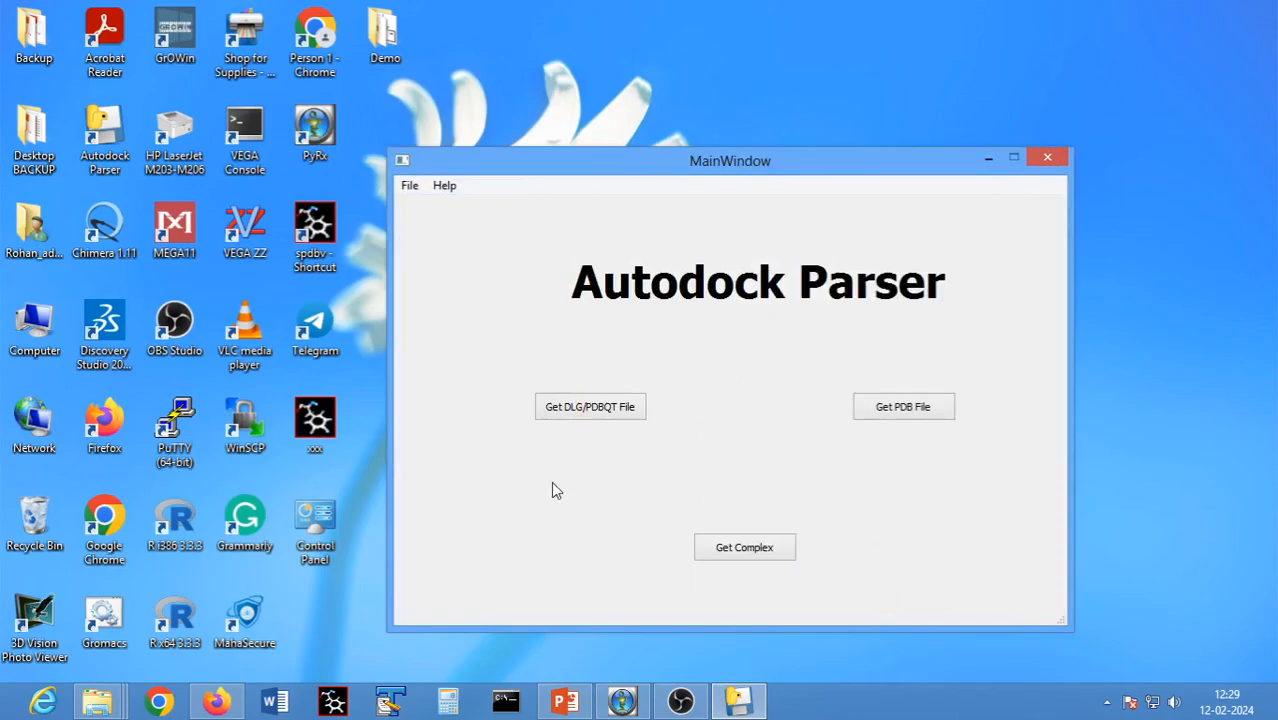
{"action": "left_click", "coordinate": [596, 409]}
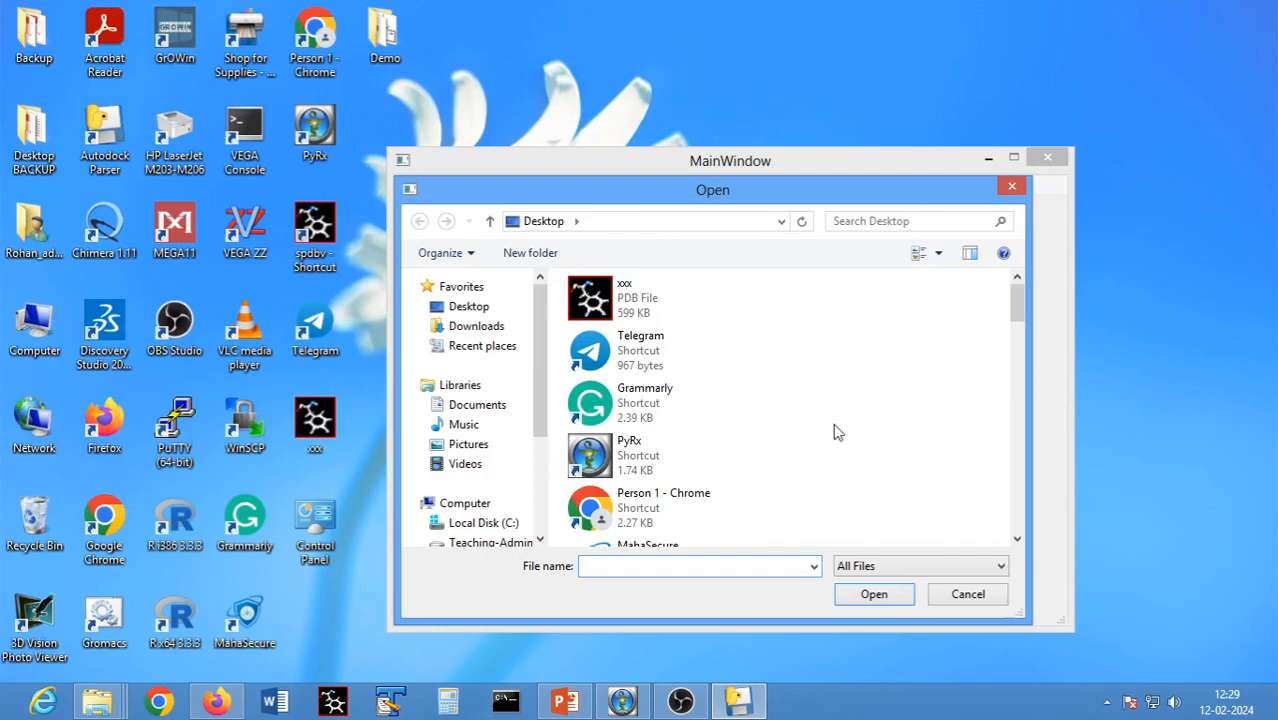
{"action": "left_click_drag", "start_coordinate": [762, 195], "coordinate": [785, 136]}
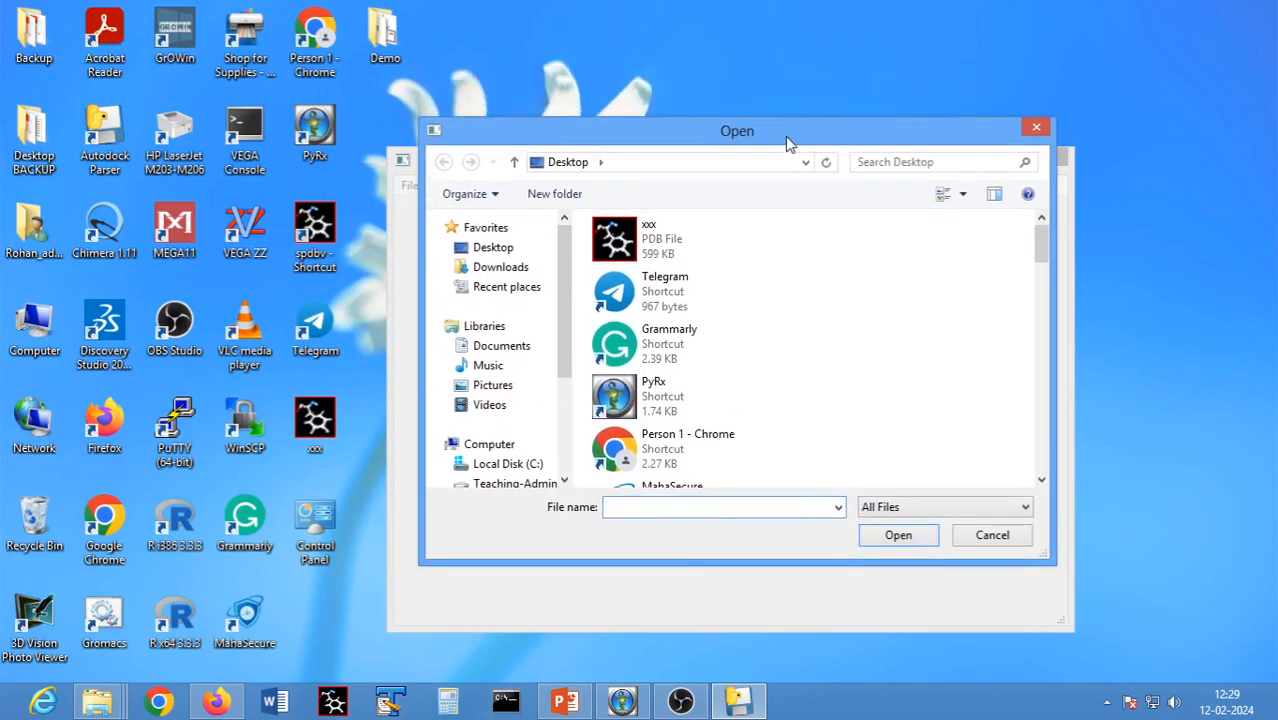
{"action": "left_click", "coordinate": [1036, 128]}
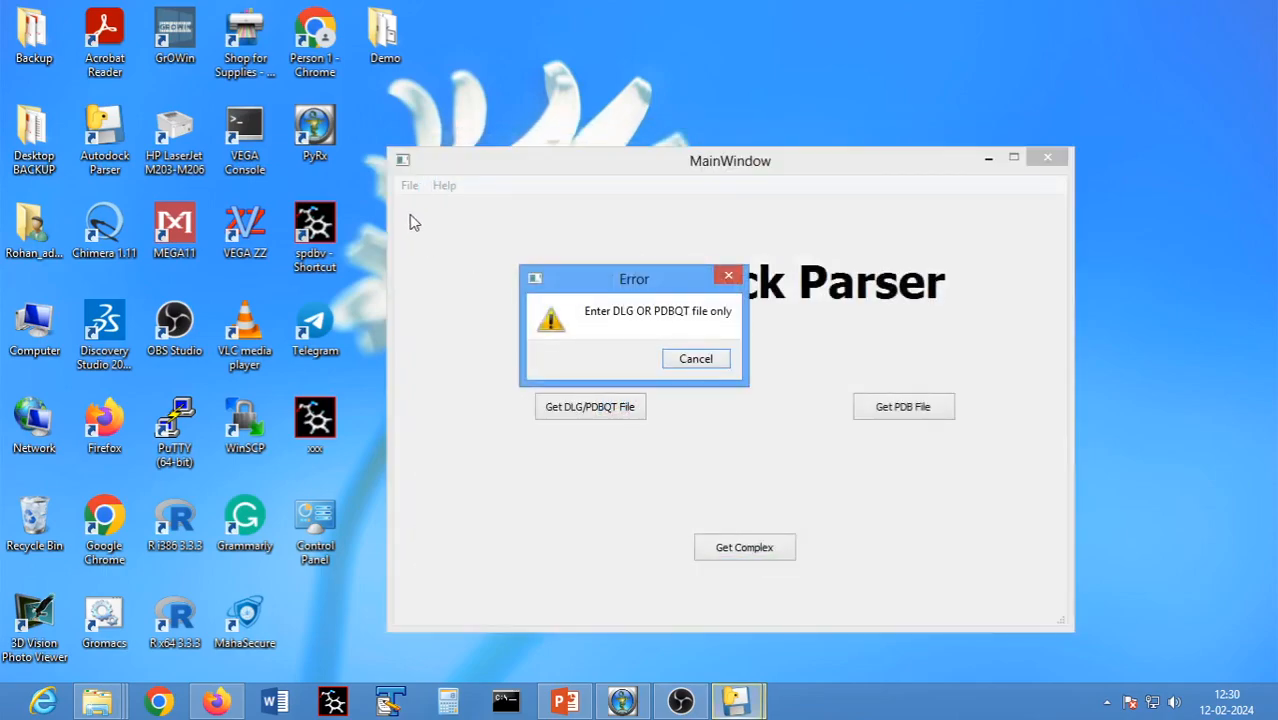
{"action": "left_click", "coordinate": [695, 360]}
- Set the working directory once more, reselecting the Demo folder
{"action": "left_click", "coordinate": [410, 187]}
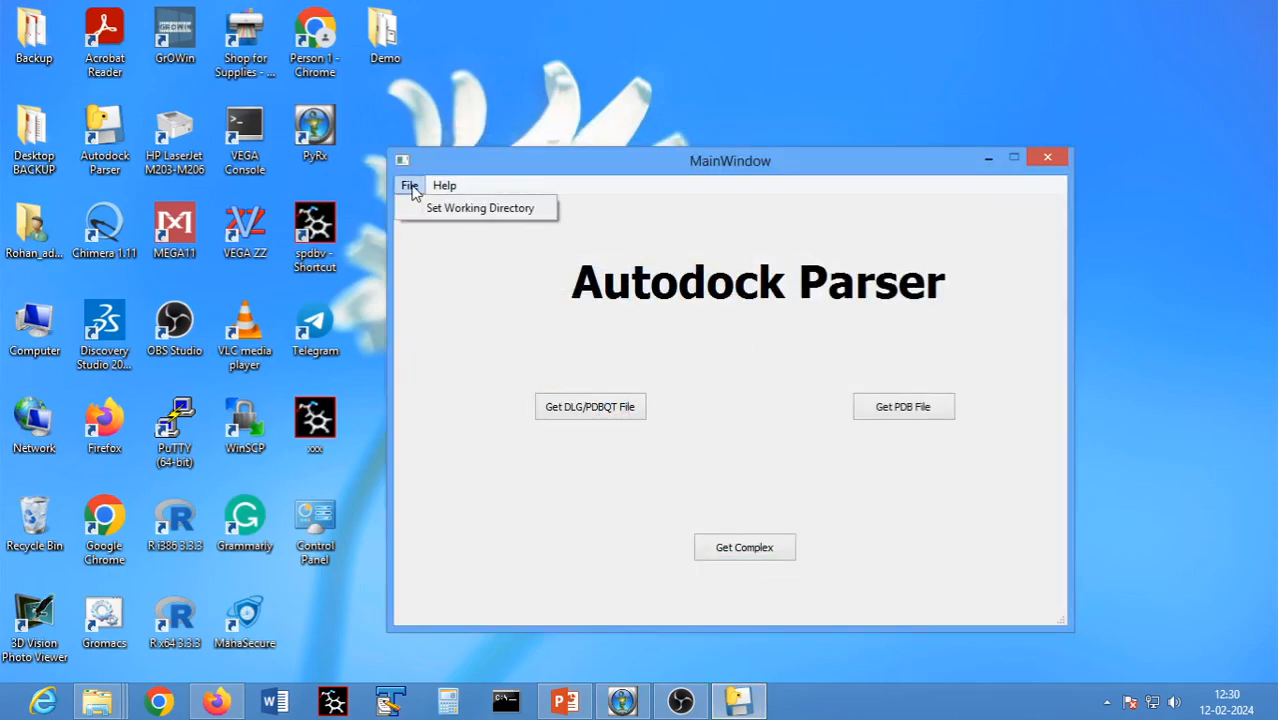
{"action": "left_click", "coordinate": [470, 208]}
{"action": "left_click", "coordinate": [657, 250]}
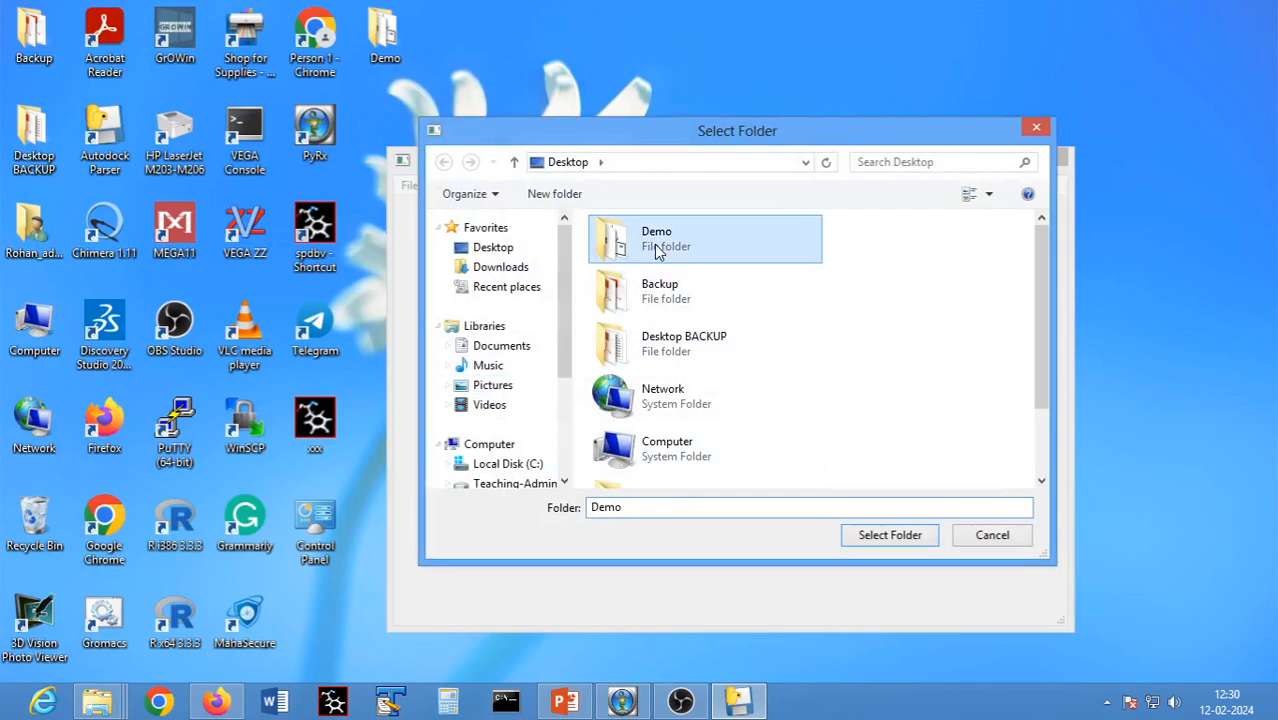
{"action": "left_click", "coordinate": [893, 536]}
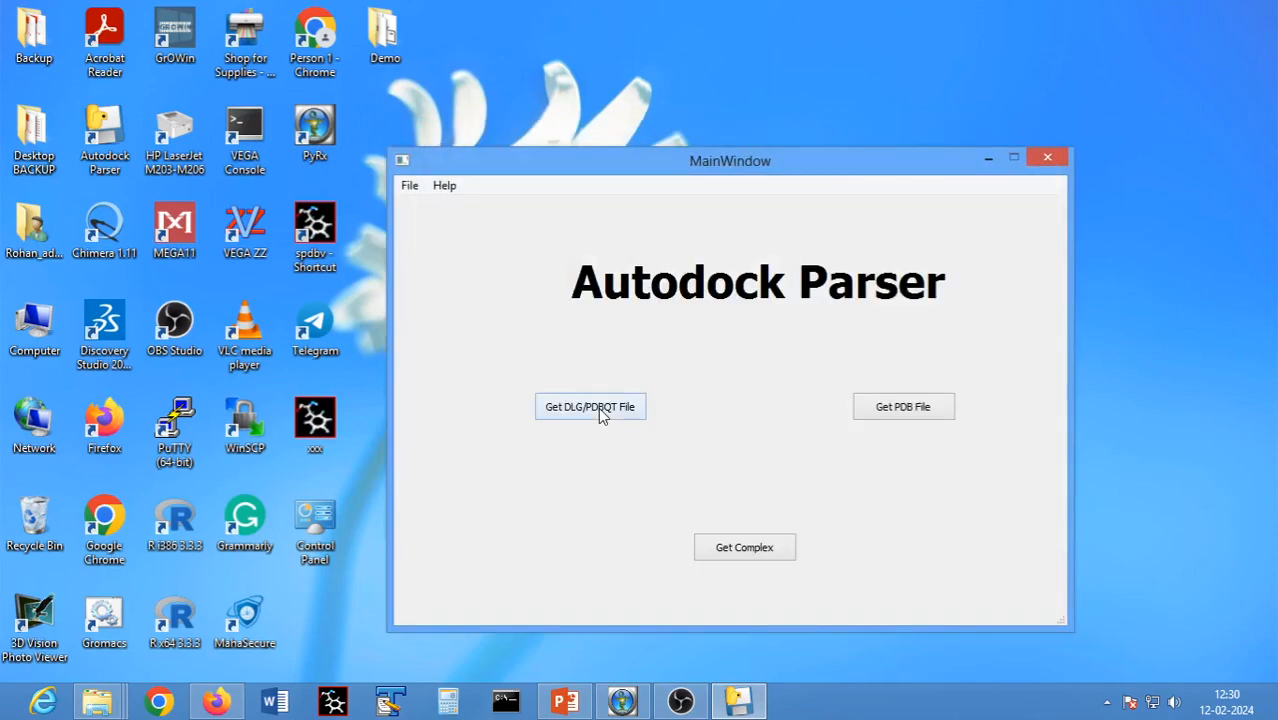
- Load the docking log file Apo-3nt1-chainA_NPS (DLG) from the Demo folder on the Desktop
{"action": "left_click", "coordinate": [598, 407]}
{"action": "scroll", "coordinate": [942, 378], "scroll_direction": "down", "scroll_amount": 3}
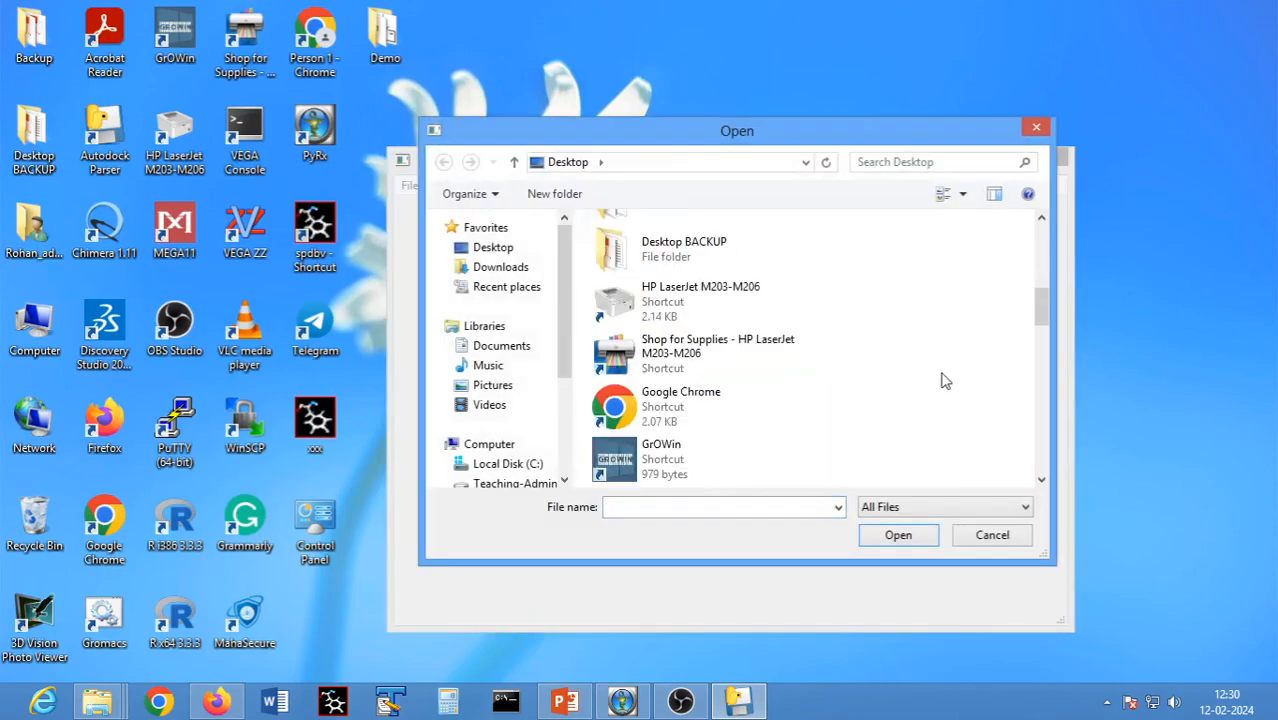
{"action": "scroll", "coordinate": [942, 378], "scroll_direction": "down", "scroll_amount": 10}
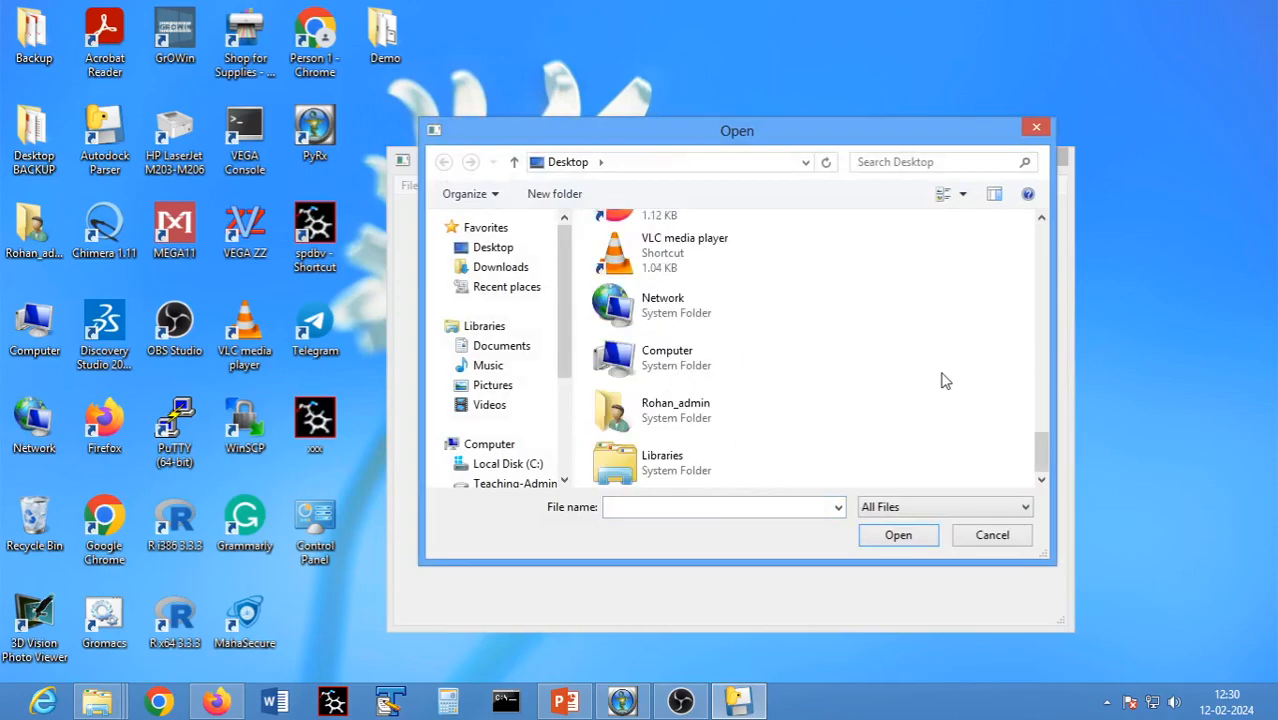
{"action": "scroll", "coordinate": [945, 380], "scroll_direction": "up", "scroll_amount": 10}
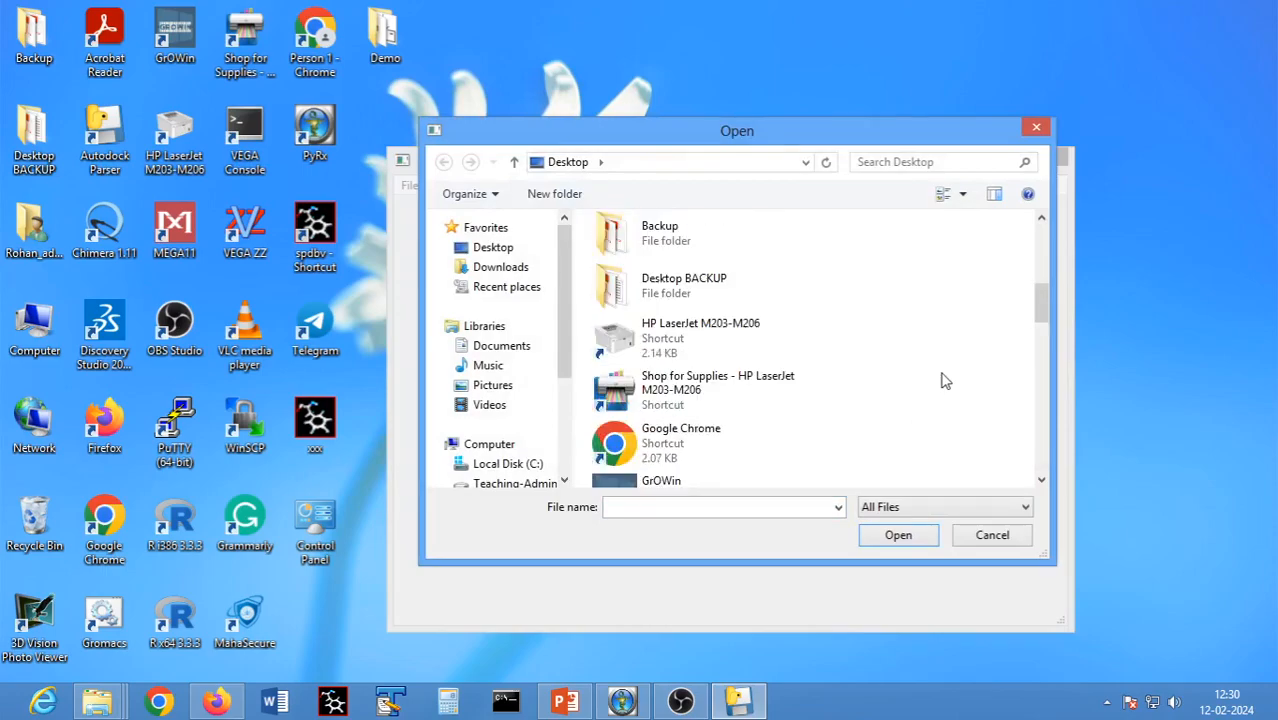
{"action": "scroll", "coordinate": [945, 380], "scroll_direction": "down", "scroll_amount": 6}
{"action": "scroll", "coordinate": [945, 380], "scroll_direction": "down", "scroll_amount": 2}
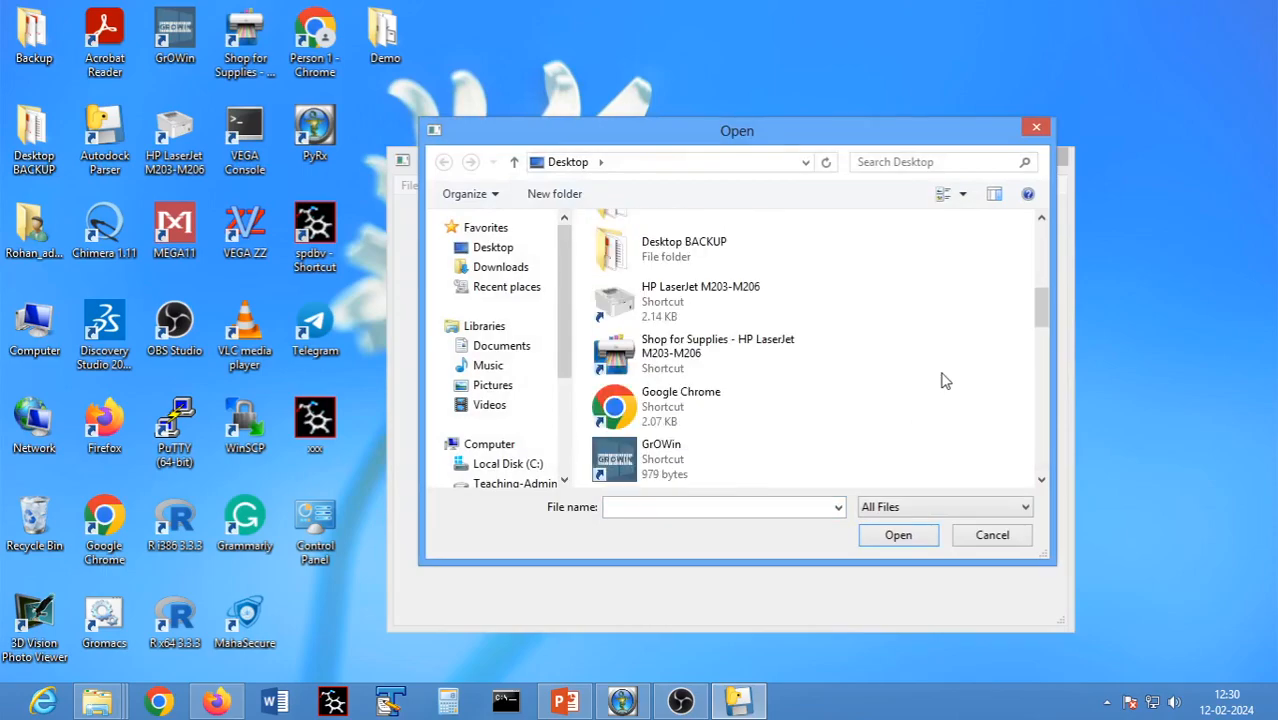
{"action": "scroll", "coordinate": [942, 377], "scroll_direction": "up", "scroll_amount": 1}
{"action": "left_click", "coordinate": [645, 290]}
{"action": "double_click", "coordinate": [645, 290]}
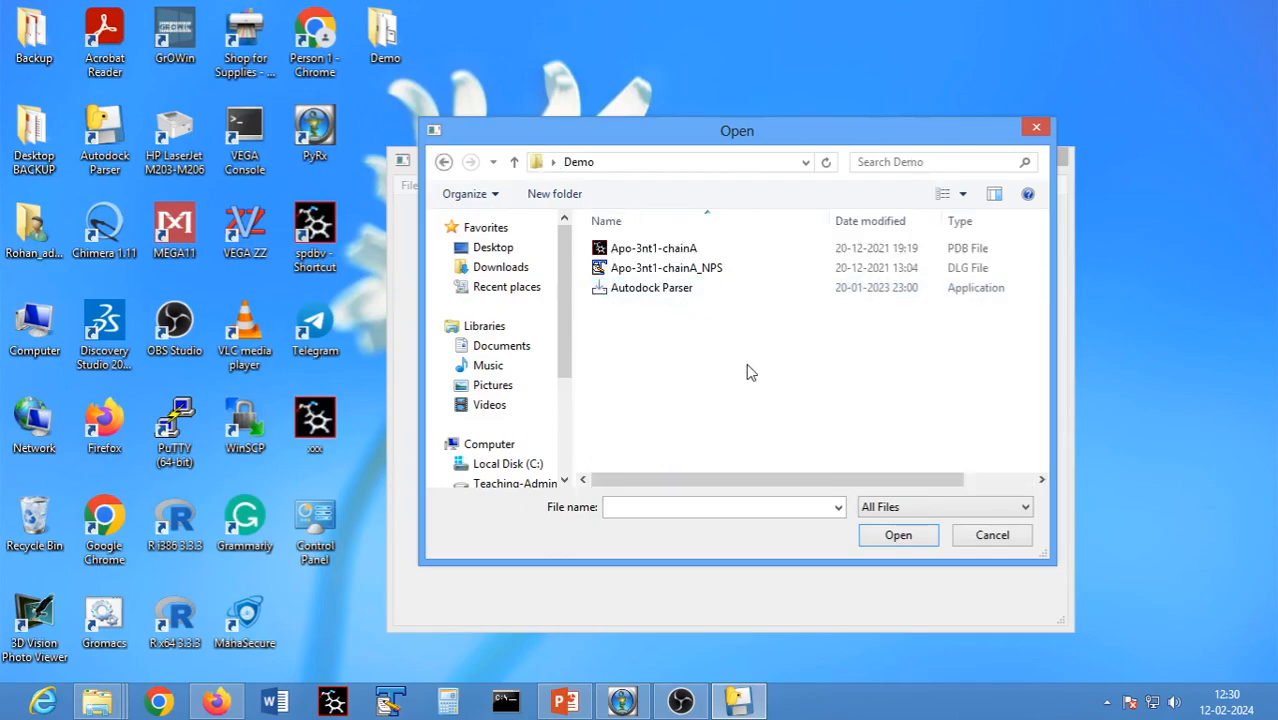
{"action": "left_click", "coordinate": [700, 270]}
{"action": "left_click", "coordinate": [898, 536]}
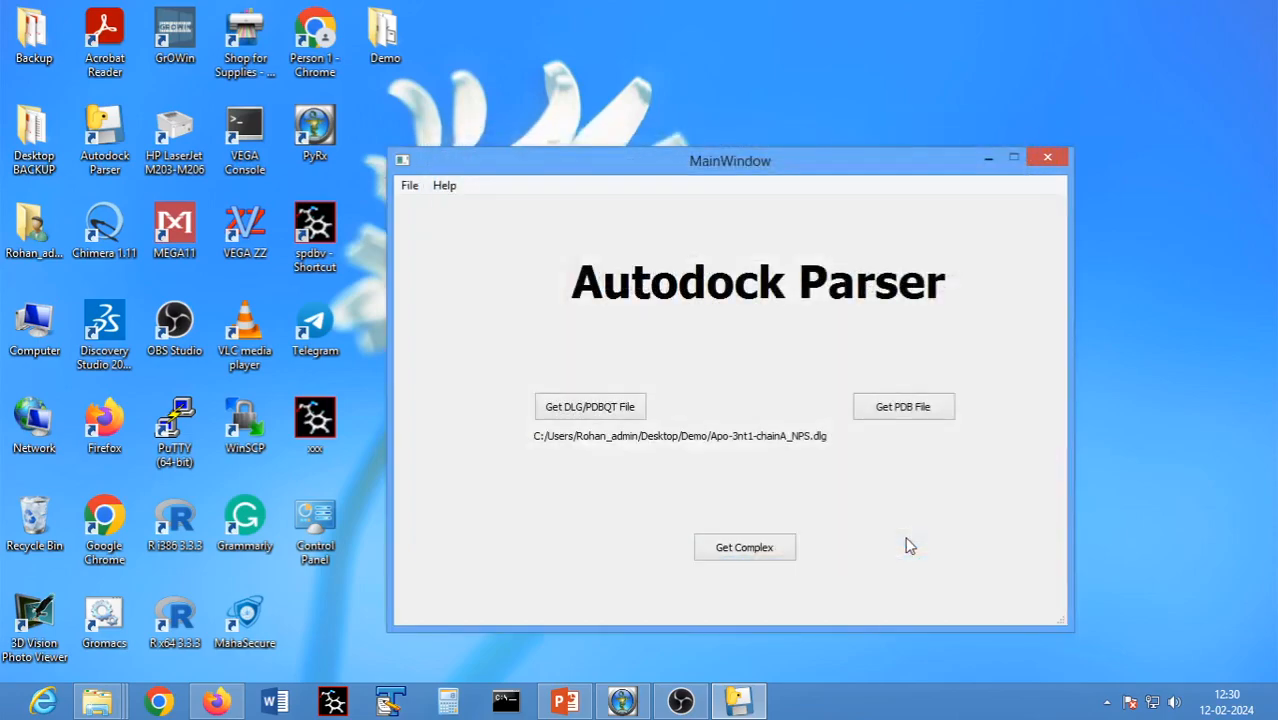
- Load the receptor file Apo-3nt1-chainA (PDB) from the Demo folder and generate the receptor-ligand complexes
{"action": "left_click", "coordinate": [904, 407]}
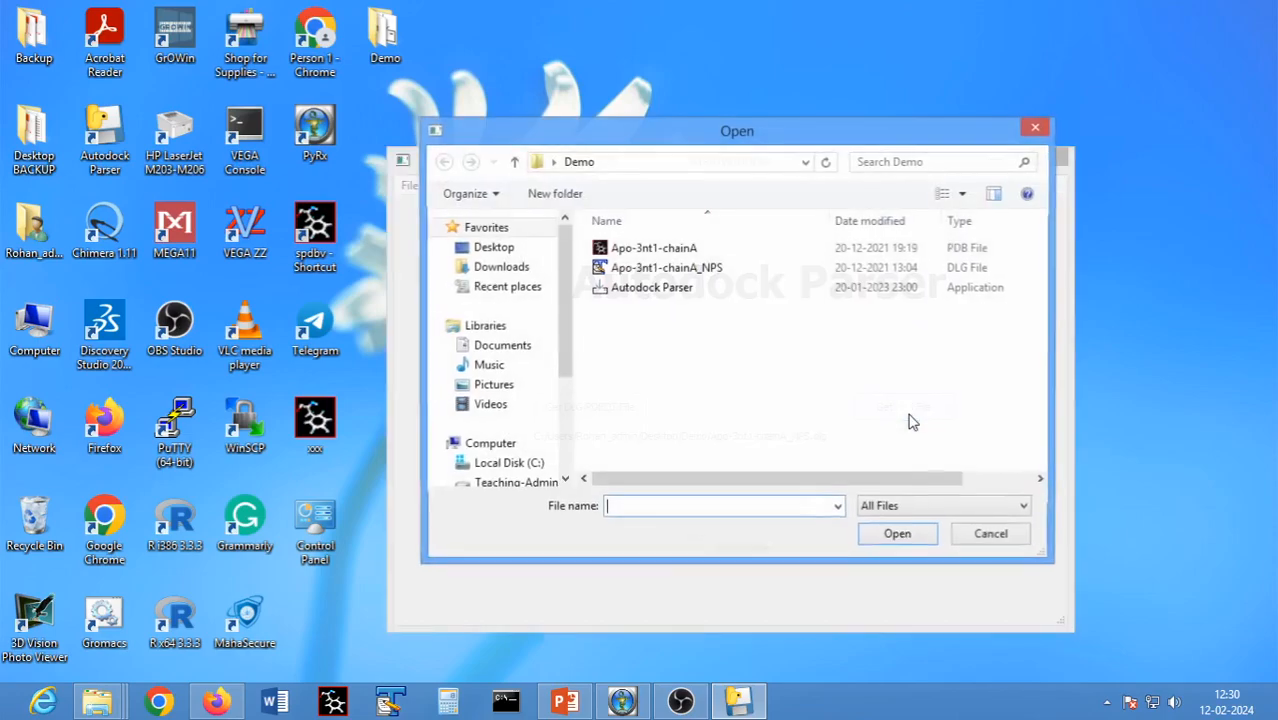
{"action": "left_click", "coordinate": [670, 250]}
{"action": "left_click", "coordinate": [905, 542]}
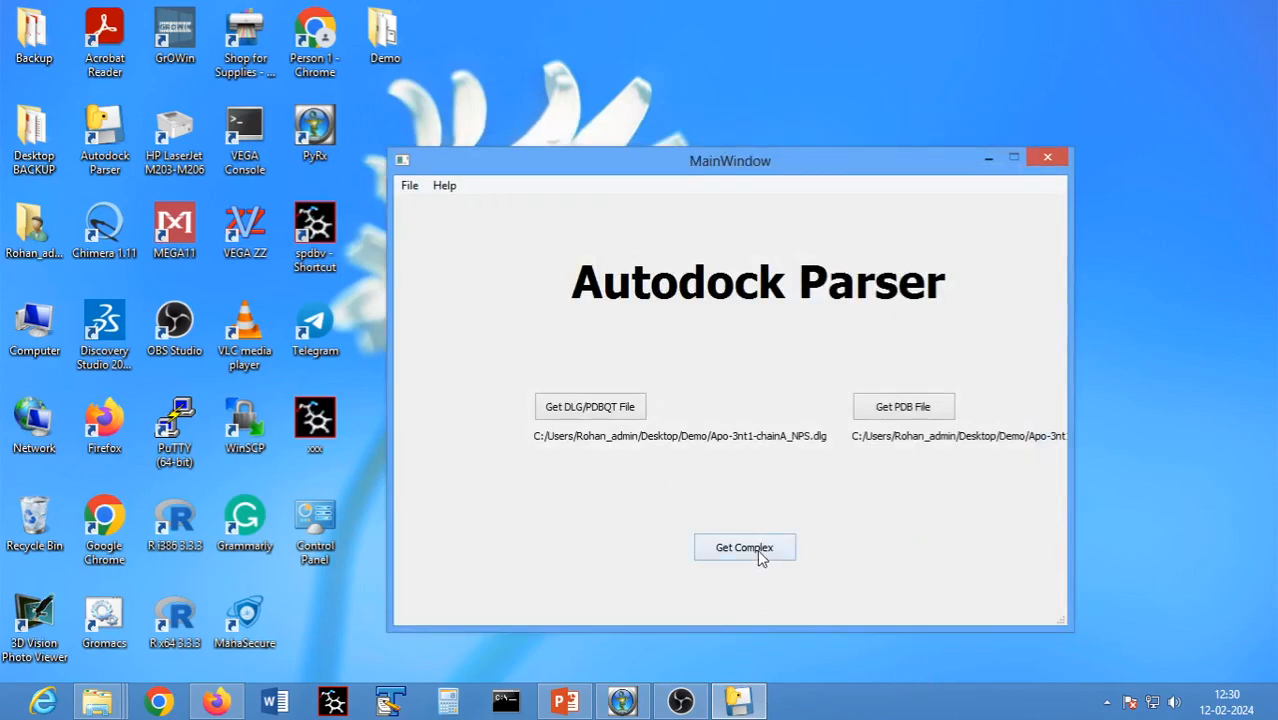
{"action": "left_click", "coordinate": [755, 550]}
- Switch to the Demo folder in File Explorer and look through the generated complex PDB files
{"action": "left_click", "coordinate": [97, 703]}
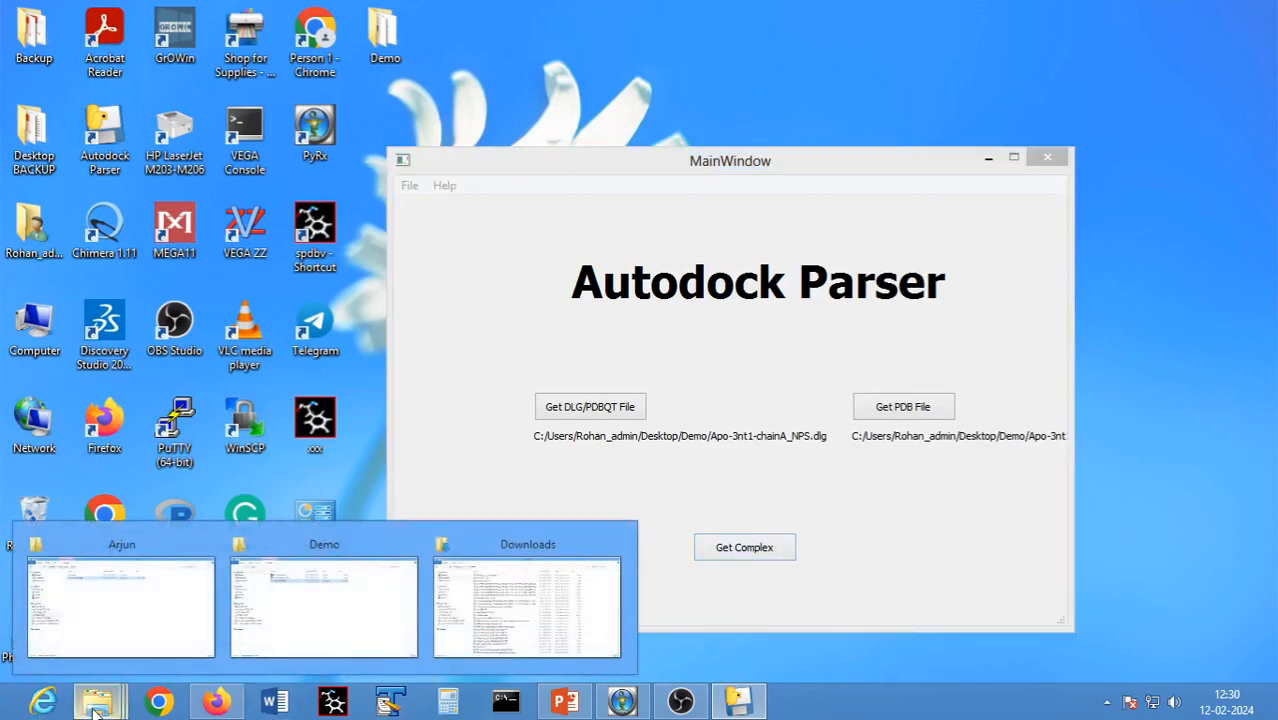
{"action": "left_click", "coordinate": [255, 645]}
{"action": "left_click", "coordinate": [330, 177]}
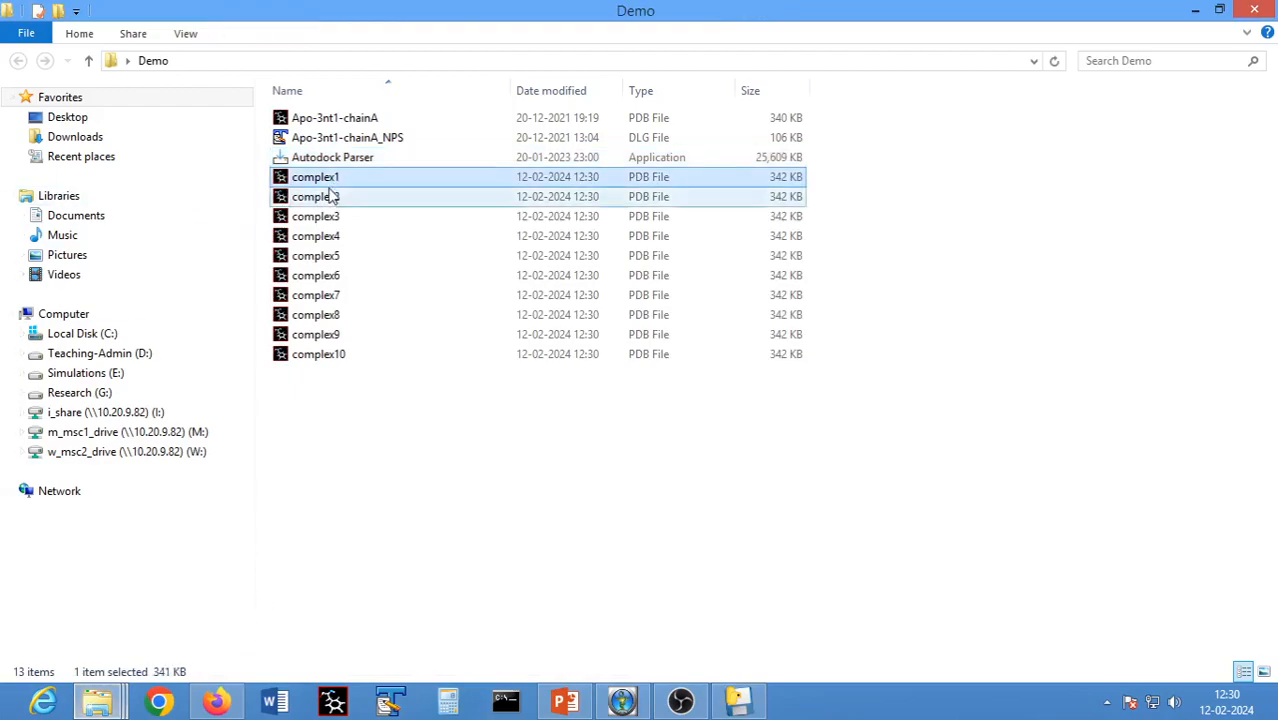
{"action": "left_click", "coordinate": [328, 197]}
{"action": "left_click", "coordinate": [325, 222]}
{"action": "left_click", "coordinate": [326, 238]}
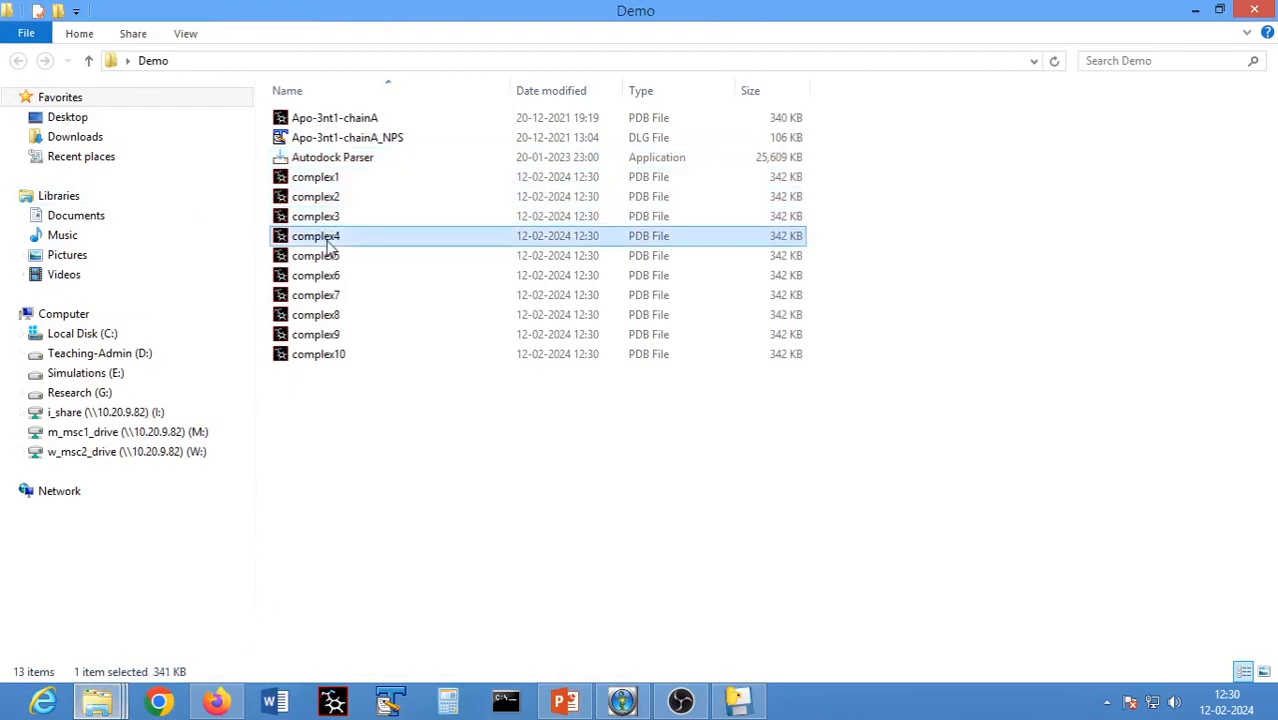
{"action": "left_click", "coordinate": [329, 257]}
{"action": "left_click", "coordinate": [331, 280]}
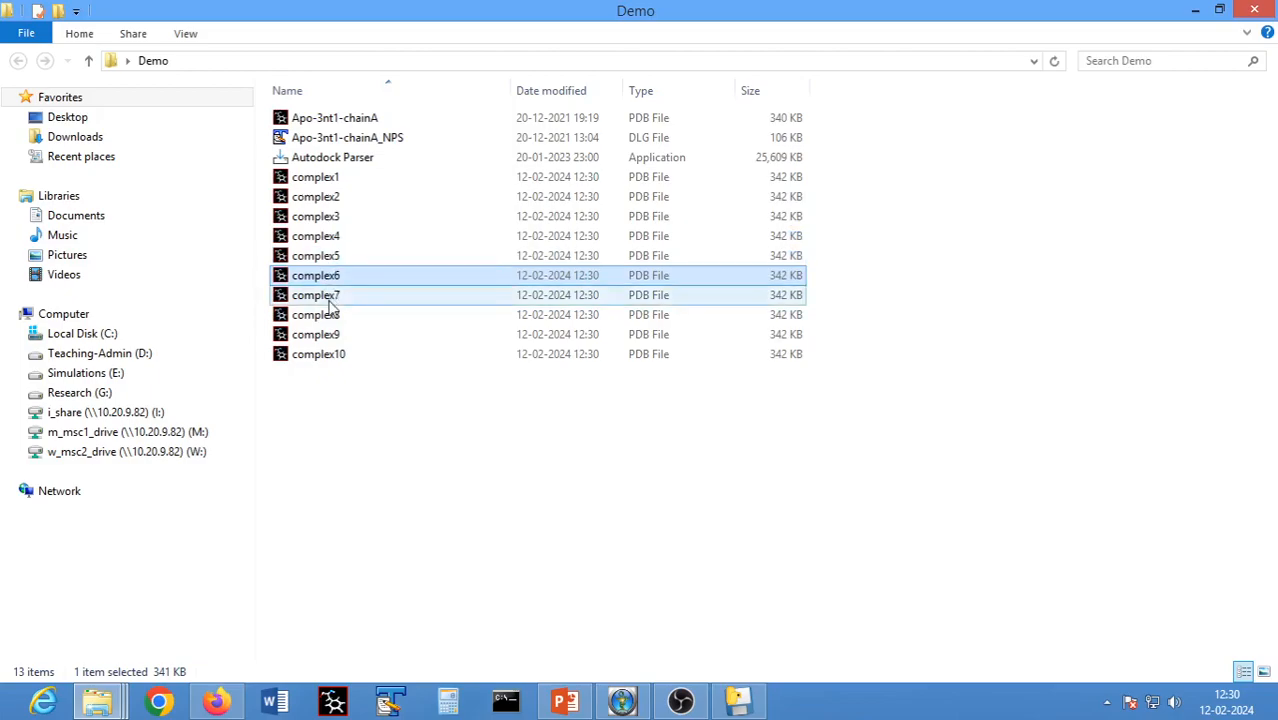
{"action": "left_click", "coordinate": [334, 294]}
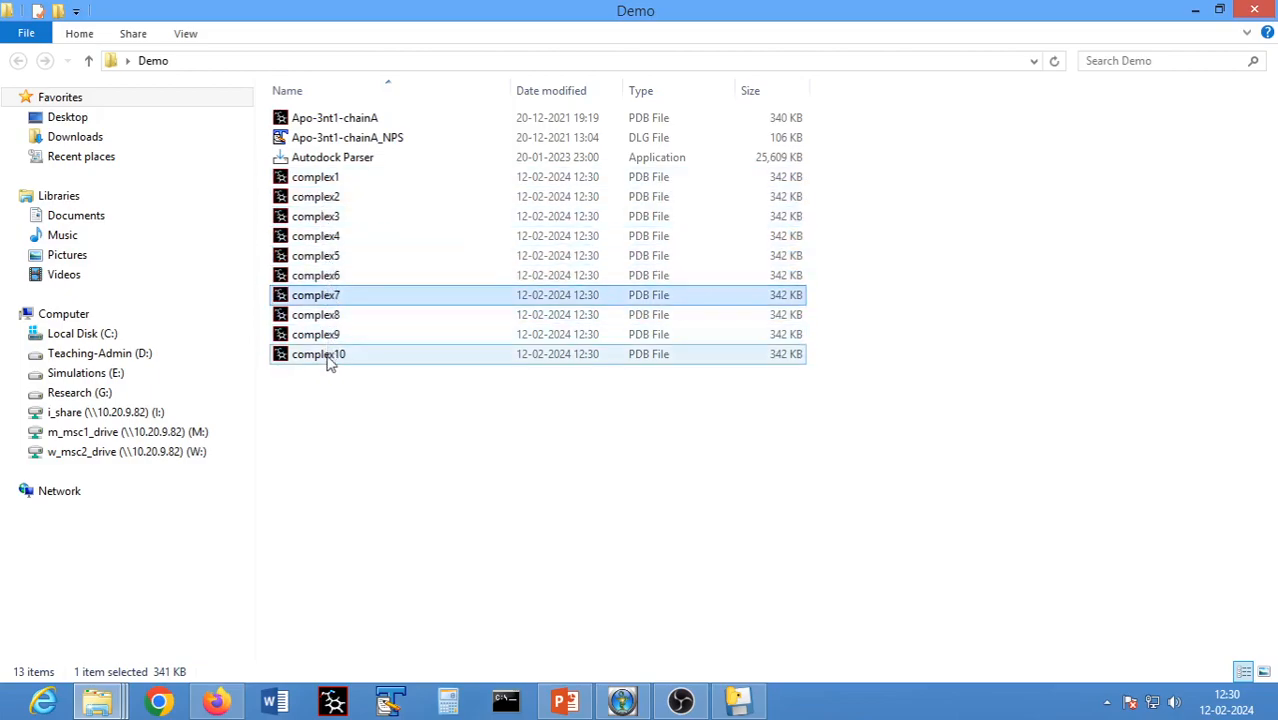
{"action": "left_click", "coordinate": [343, 453]}
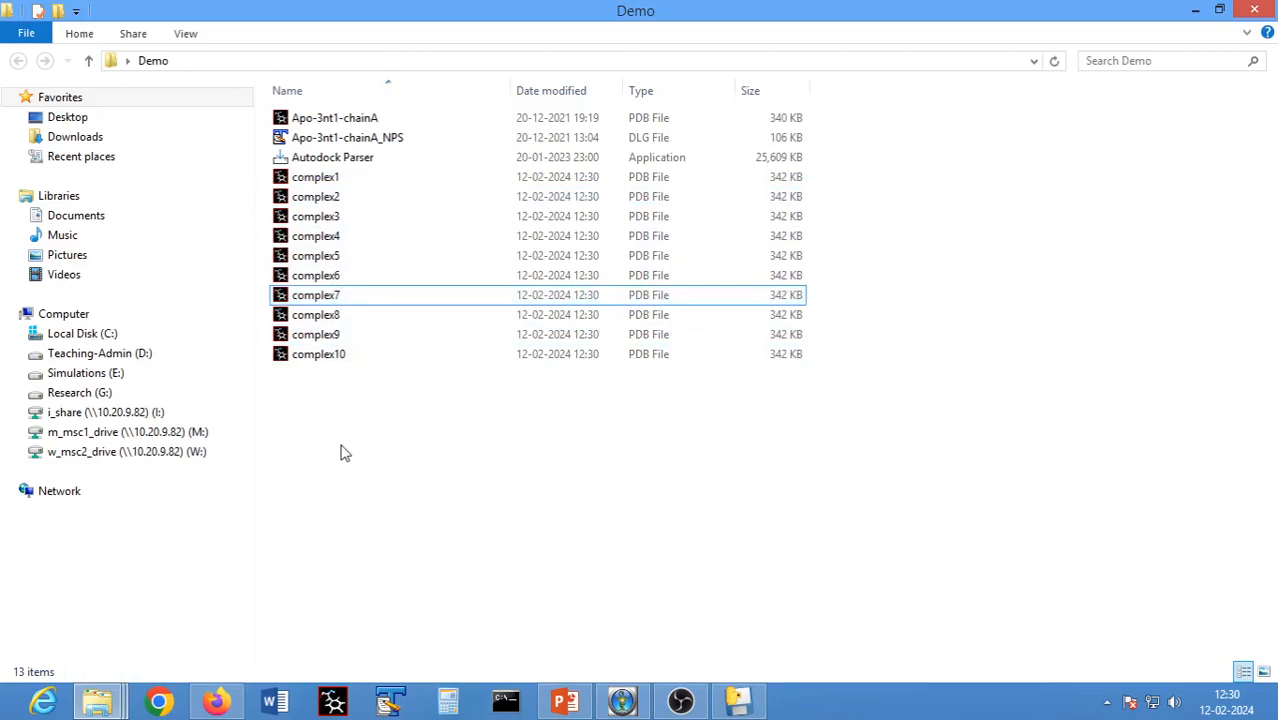
- Open the generated complex1 PDB file in Swiss-PdbViewer and dismiss the startup, HETATM notice and load log windows
{"action": "double_click", "coordinate": [330, 186]}
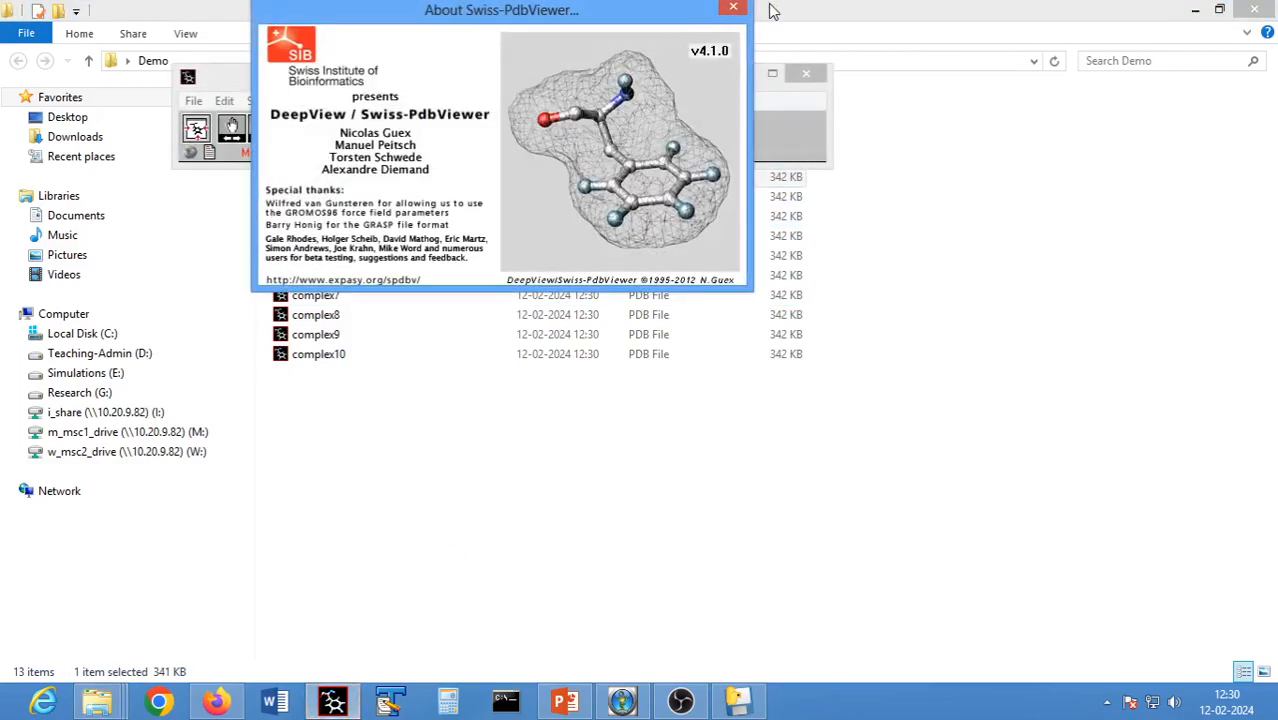
{"action": "left_click", "coordinate": [740, 11]}
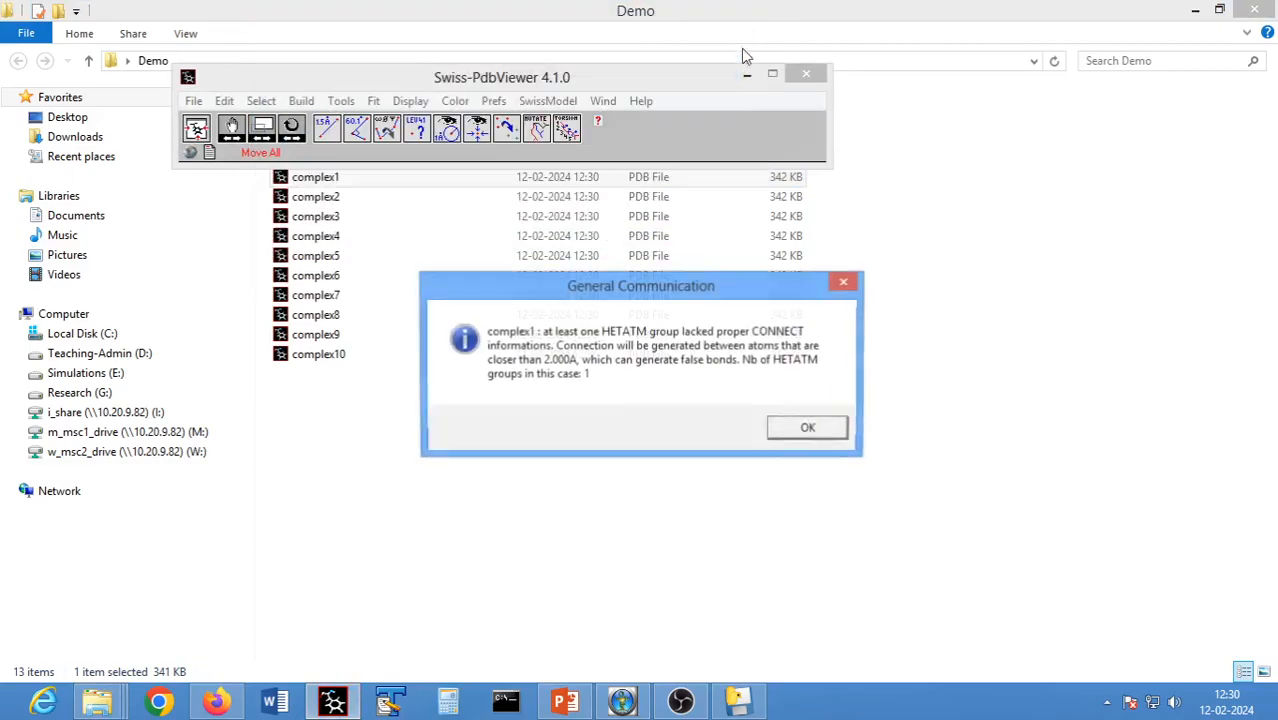
{"action": "left_click", "coordinate": [809, 429]}
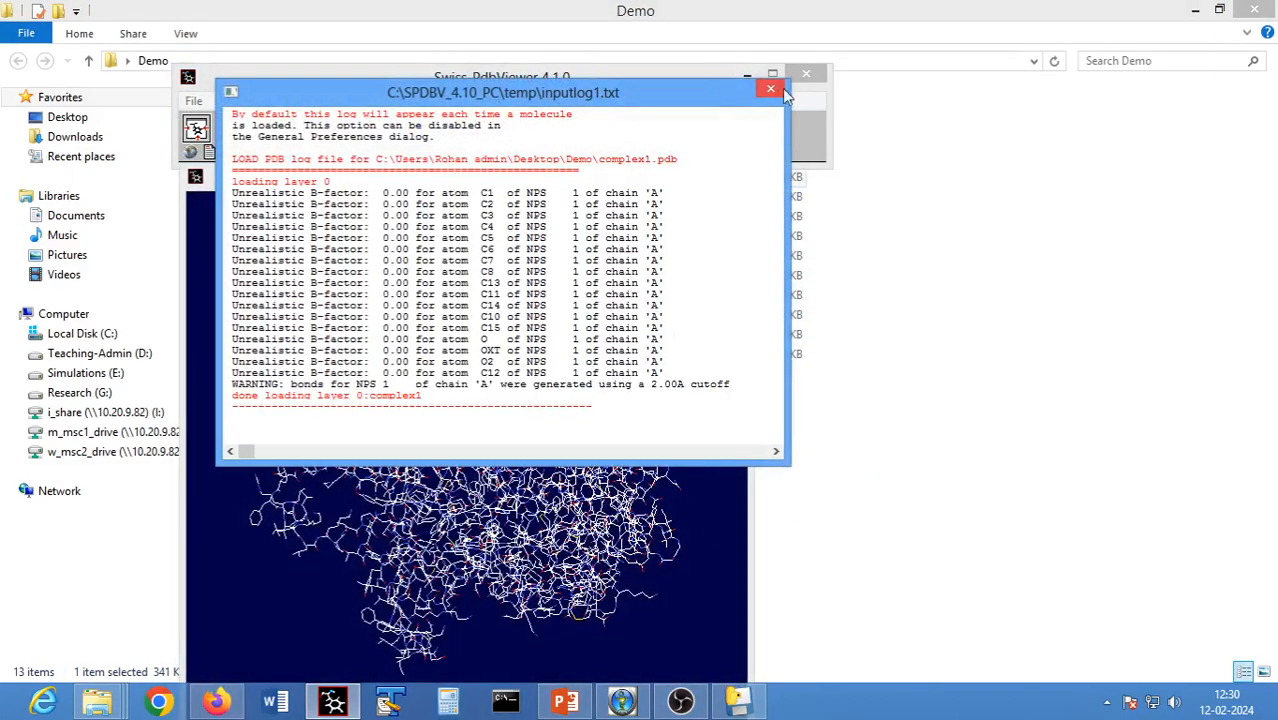
{"action": "left_click", "coordinate": [770, 93]}
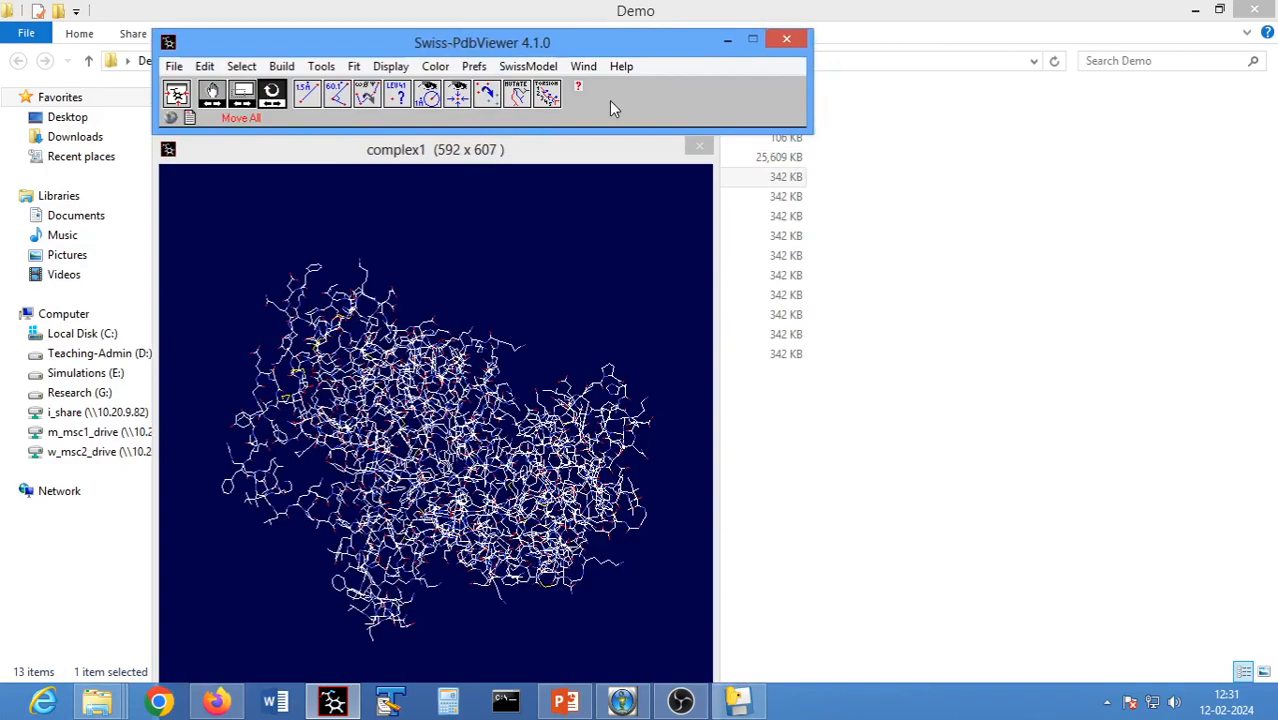
- Using the Control Panel, hide all residues except the NPS1 ligand and display the whole receptor chain as a ribbon
{"action": "left_click", "coordinate": [580, 70]}
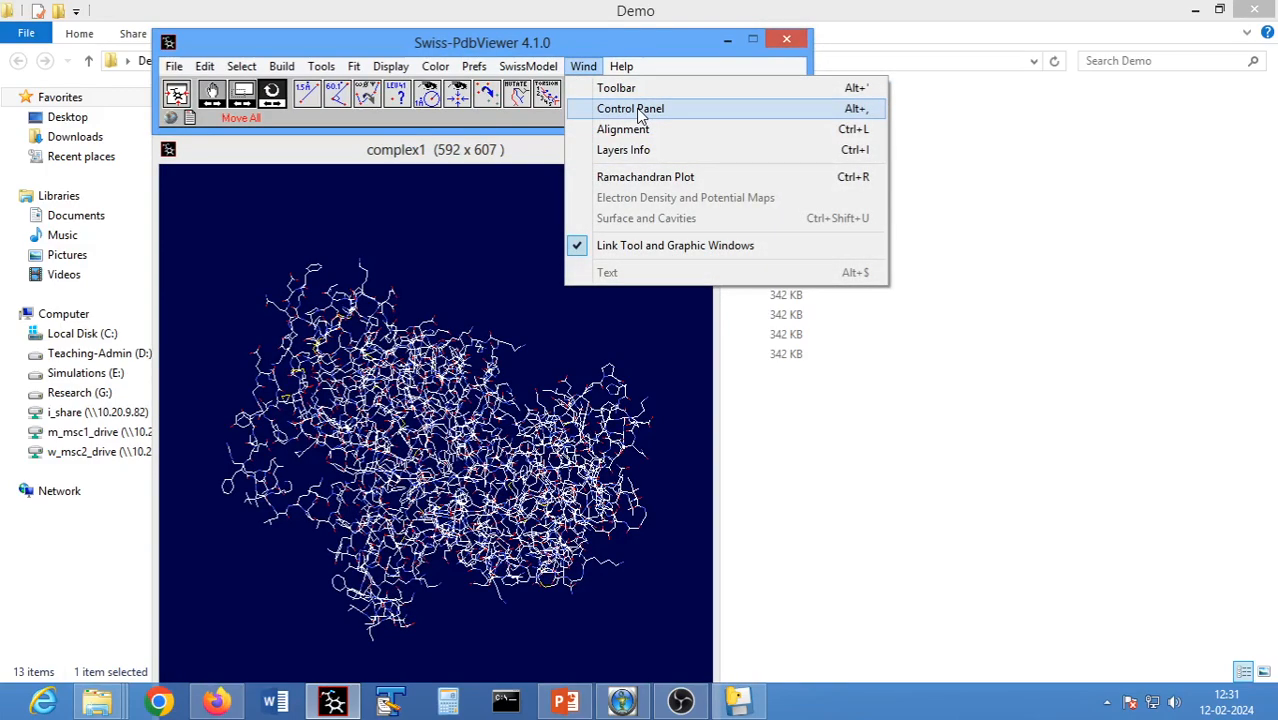
{"action": "left_click", "coordinate": [631, 109]}
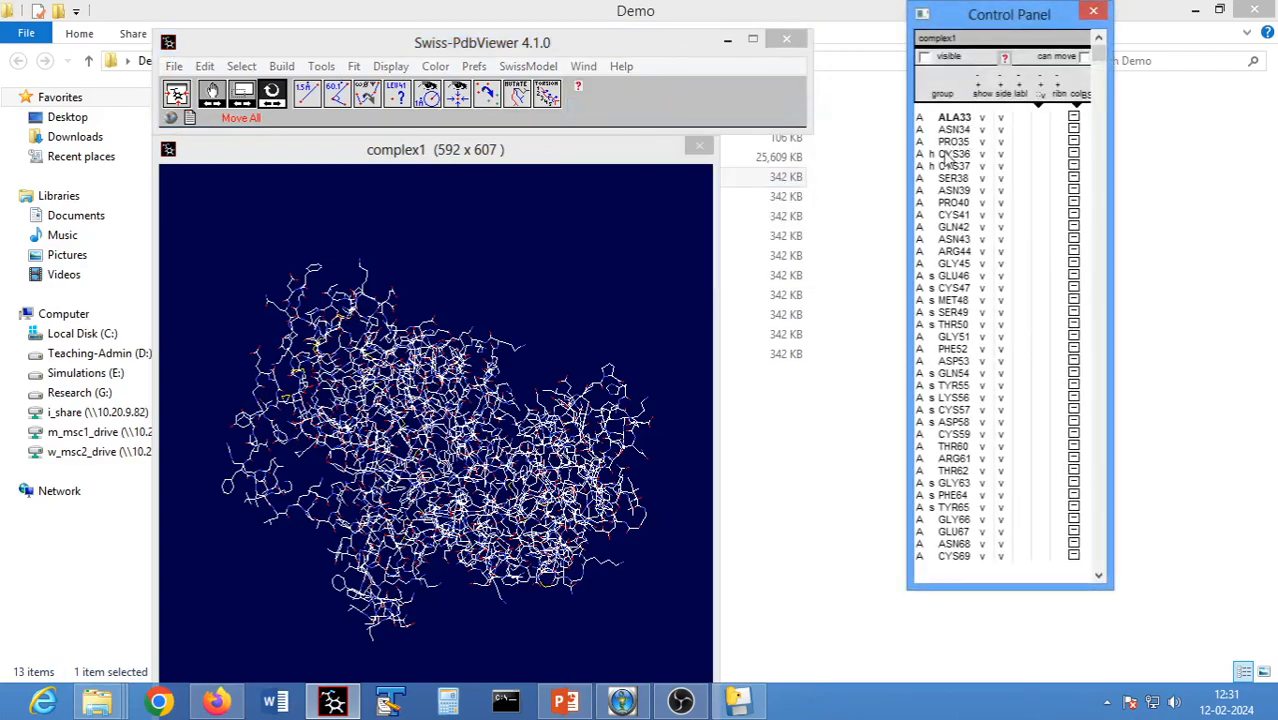
{"action": "left_click_drag", "start_coordinate": [1100, 60], "coordinate": [1098, 562]}
{"action": "left_click", "coordinate": [983, 497], "text": "shift"}
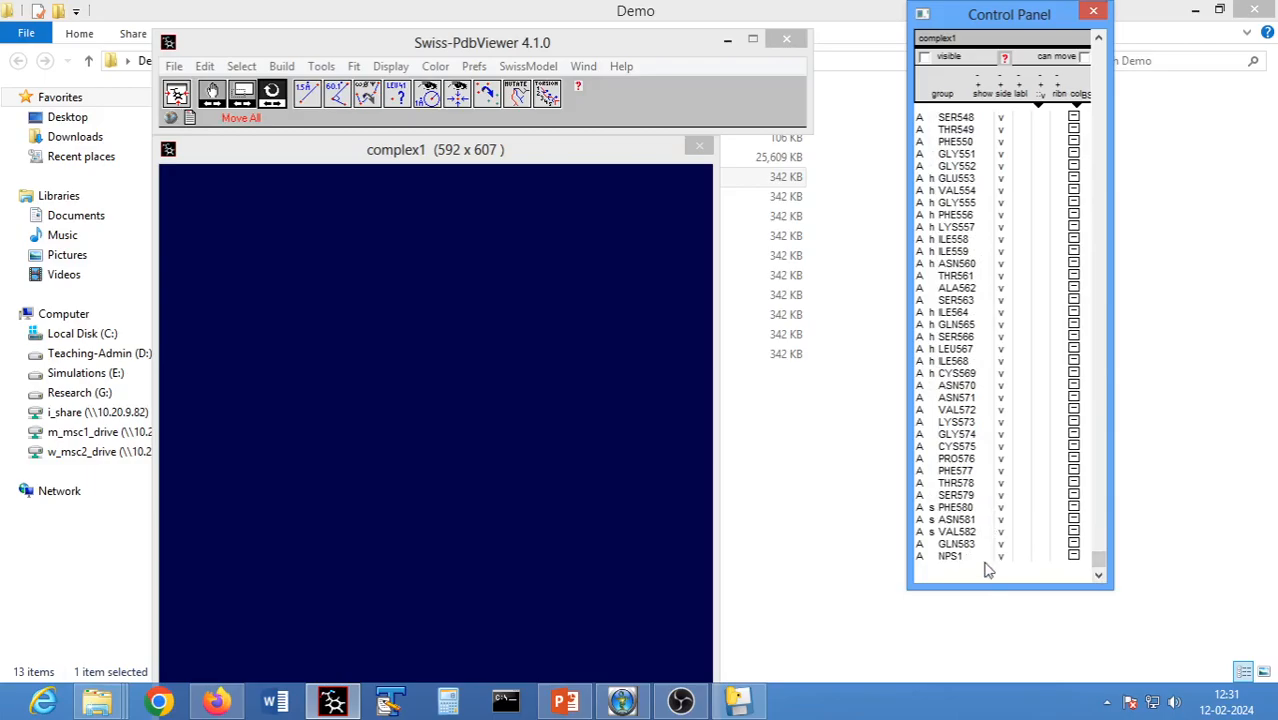
{"action": "left_click", "coordinate": [983, 557]}
{"action": "left_click", "coordinate": [1057, 557], "text": "shift"}
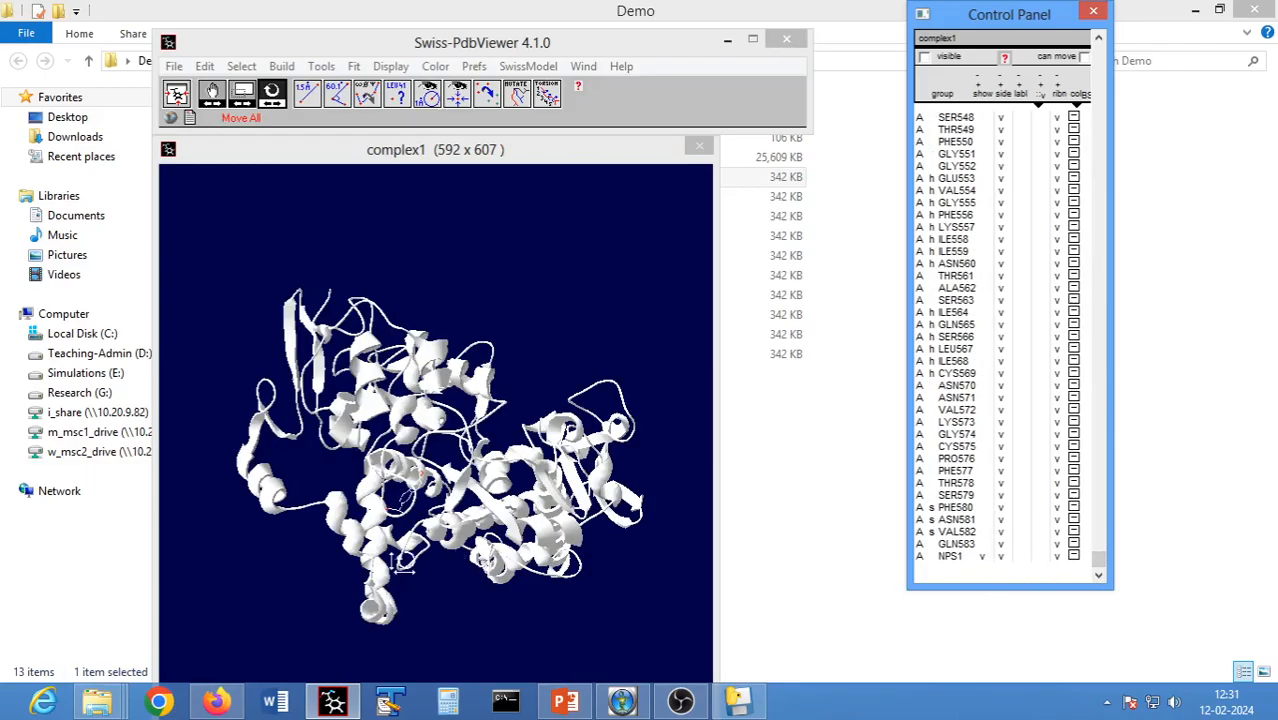
- Rotate complex1 to examine the ligand's placement within the receptor ribbon, and minimise Swiss-PdbViewer
{"action": "left_click_drag", "start_coordinate": [596, 421], "coordinate": [468, 595]}
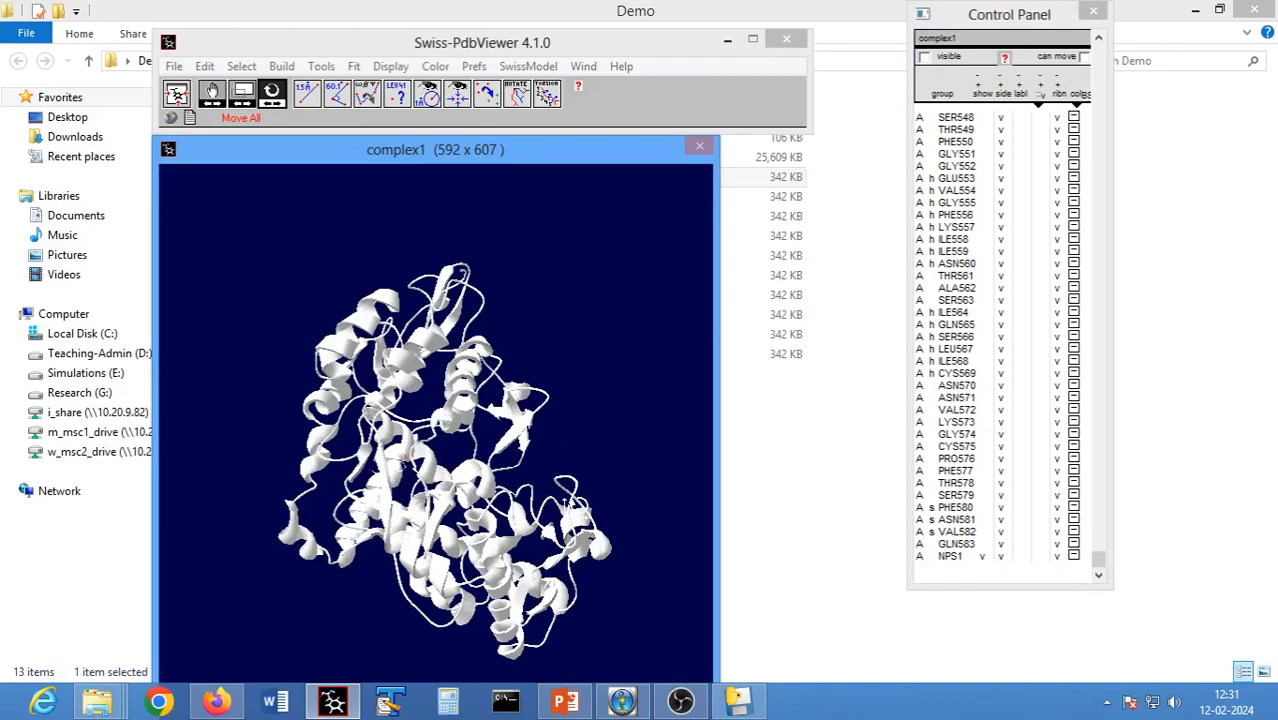
{"action": "left_click_drag", "start_coordinate": [572, 505], "coordinate": [446, 536]}
{"action": "left_click", "coordinate": [727, 39]}
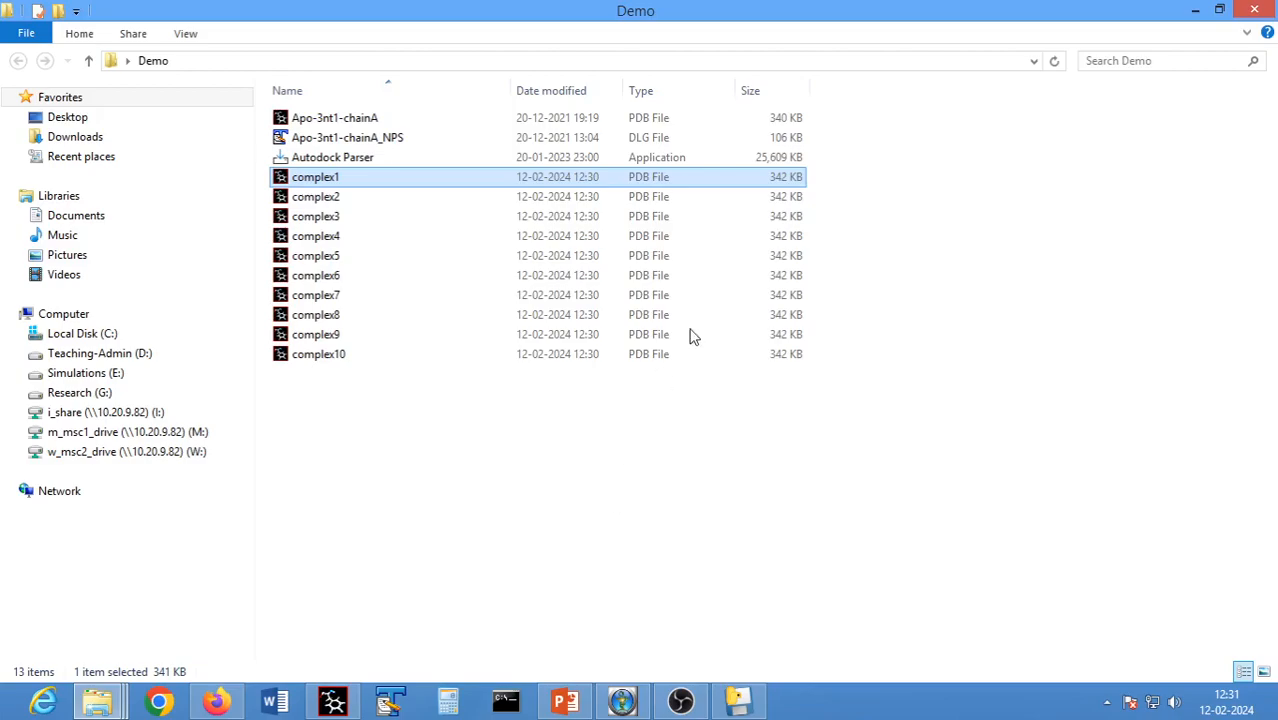
- Minimise the Demo folder, view the AutoDockParser project page on SourceForge in Firefox, and return to Autodock Parser
{"action": "left_click", "coordinate": [1195, 10]}
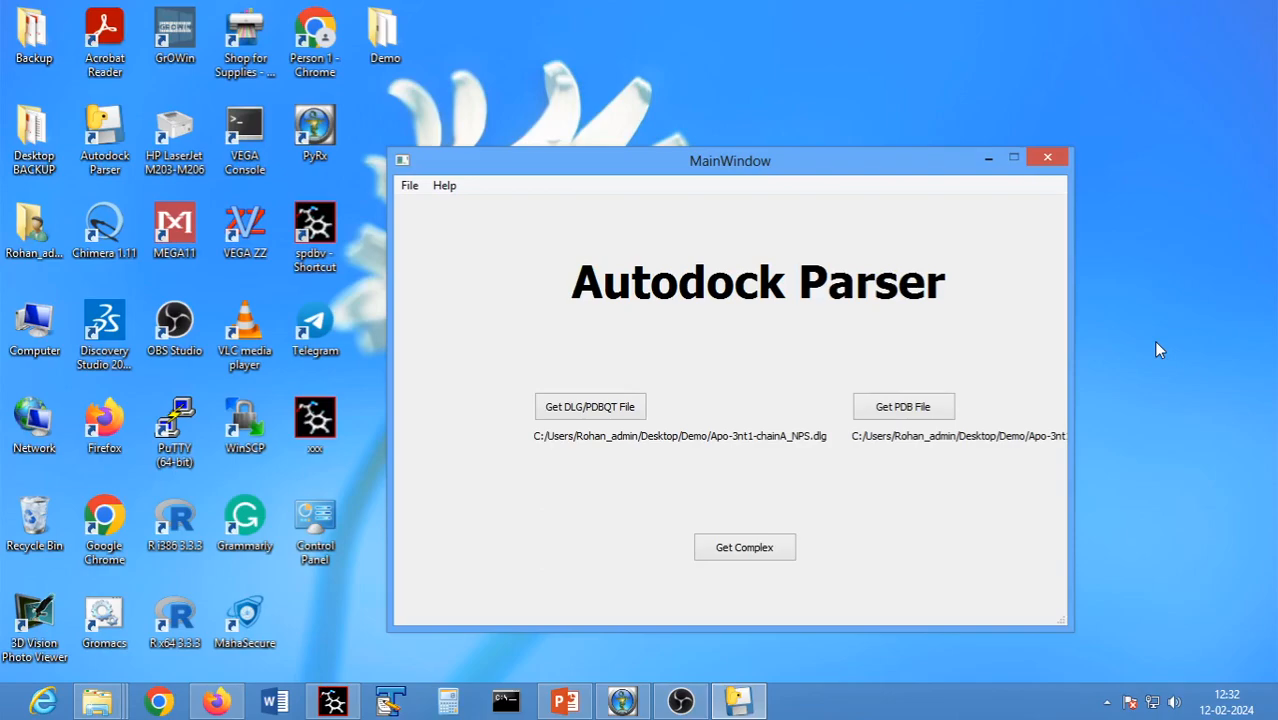
{"action": "left_click", "coordinate": [230, 704]}
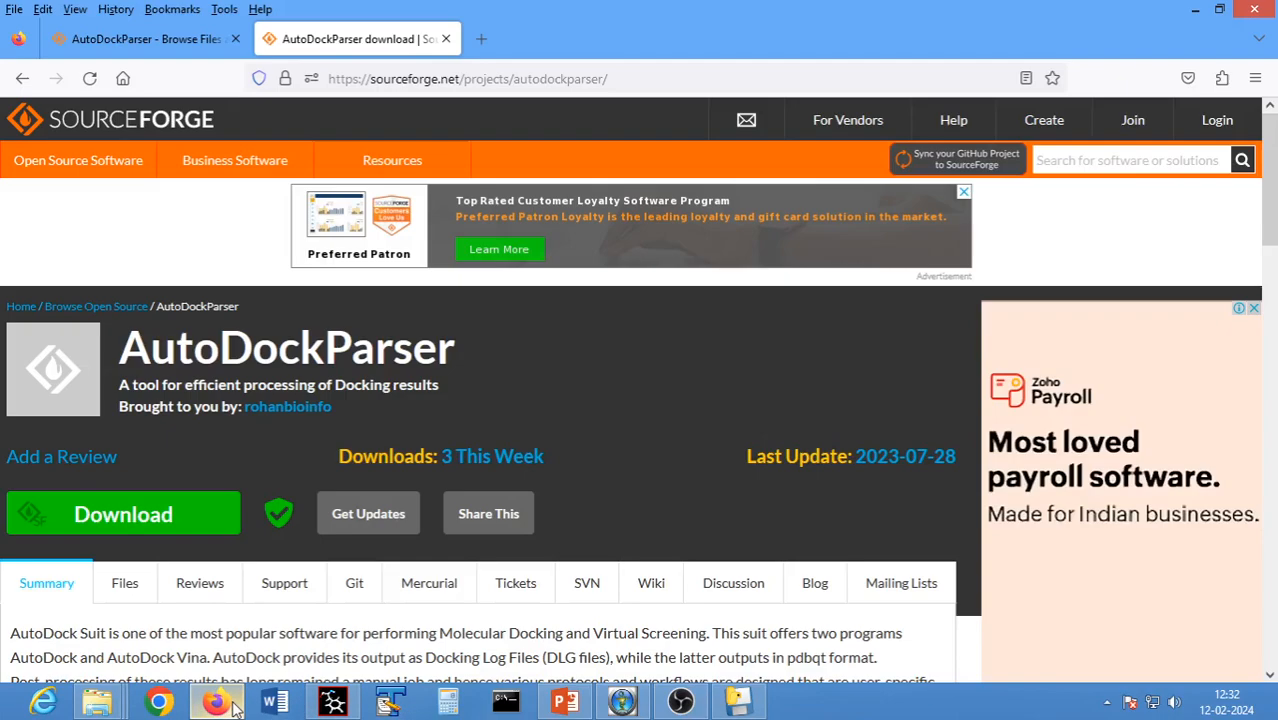
{"action": "left_click", "coordinate": [1198, 10]}
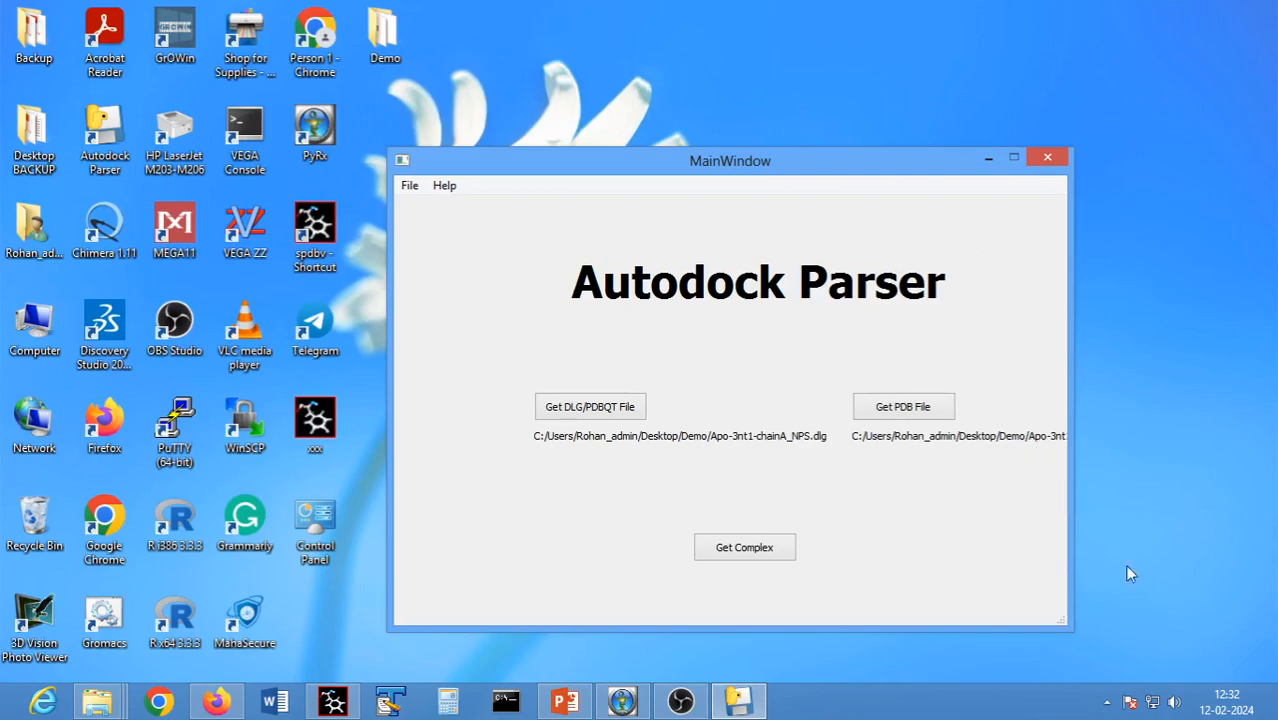
{"action": "left_click", "coordinate": [681, 703]}
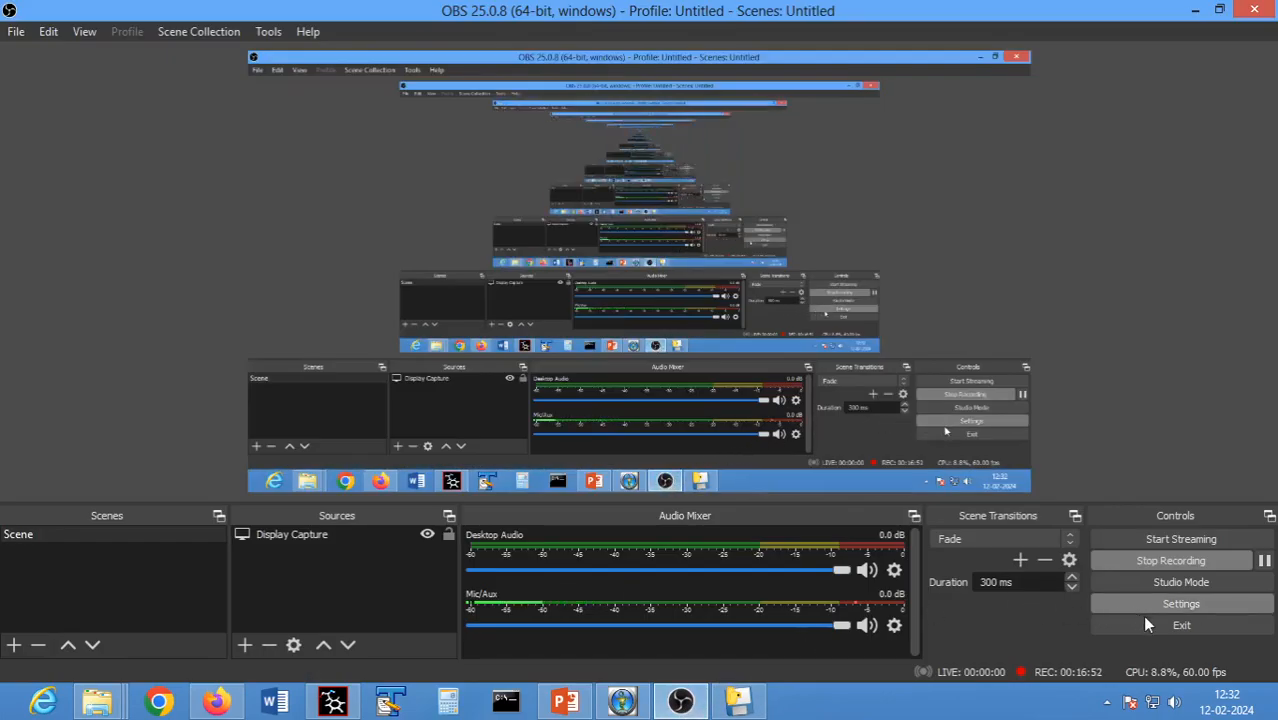